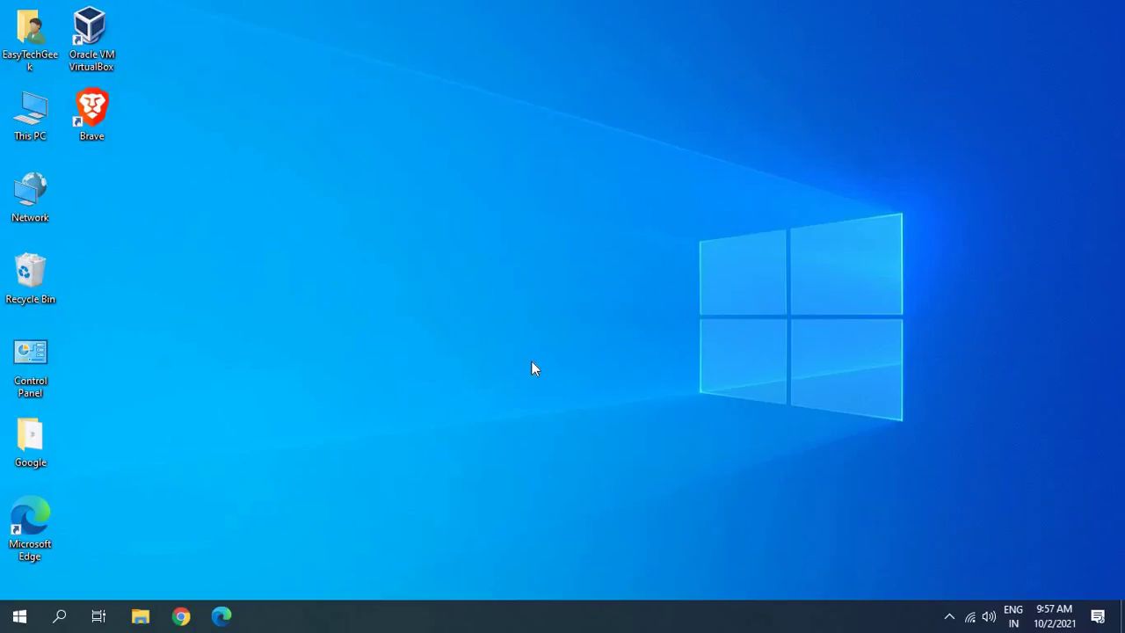
# Check the connected Wi-Fi network's properties, then close them.
pyautogui.click(970, 618)
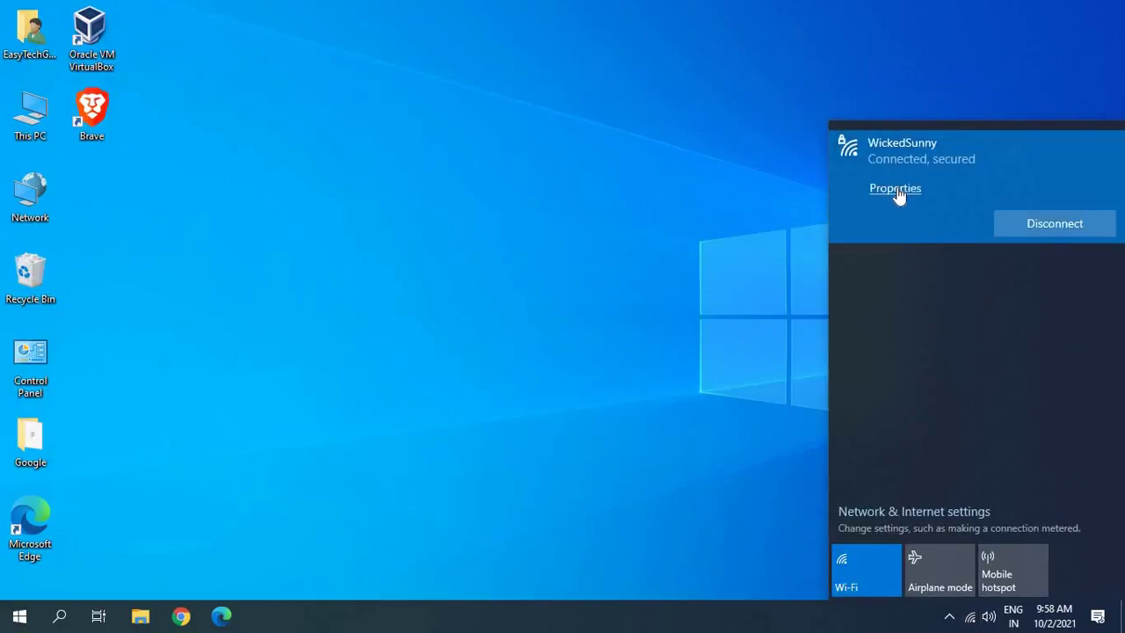
pyautogui.click(894, 188)
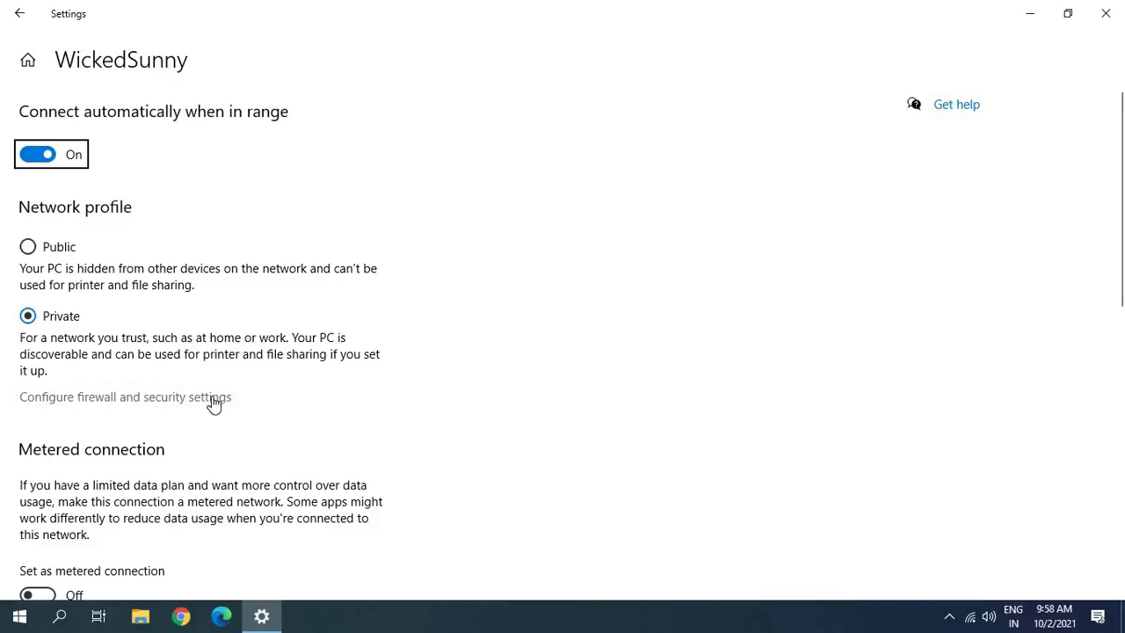
pyautogui.click(1104, 14)
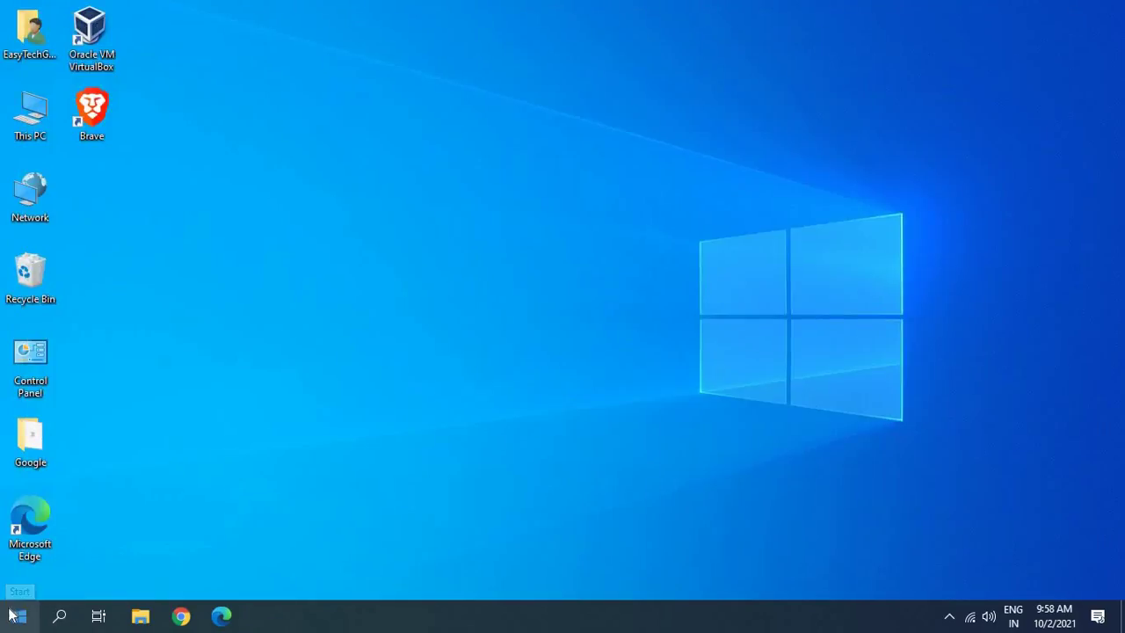
# Launch Device Manager from the Win+X menu and via devmgmt.msc, closing the duplicate window.
pyautogui.press('super+x')
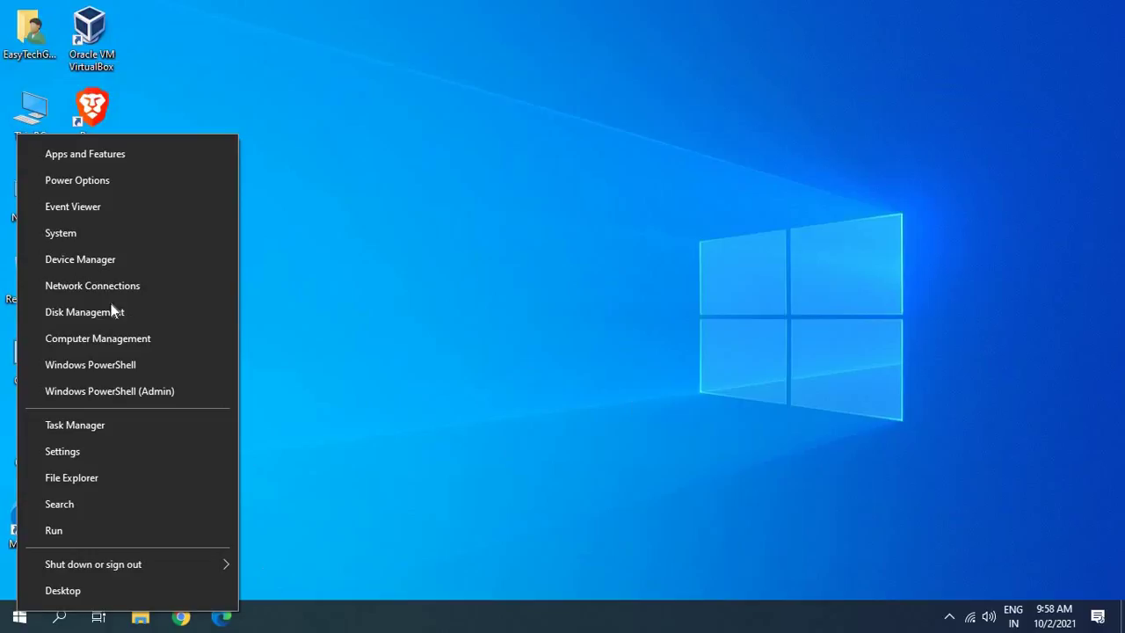
pyautogui.click(77, 262)
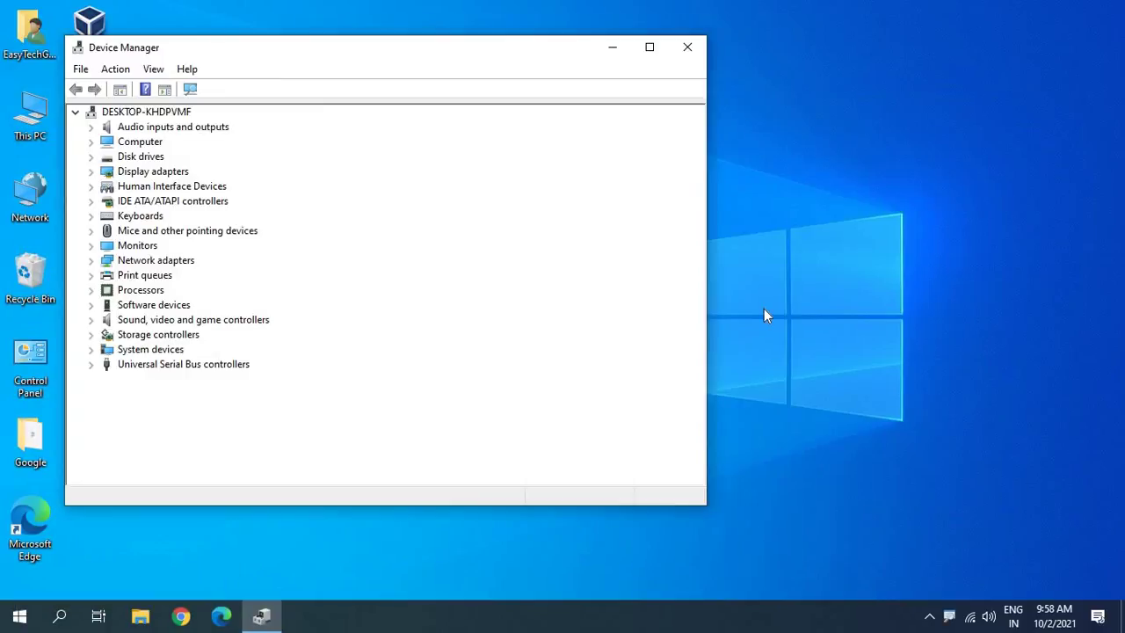
pyautogui.press('super+r')
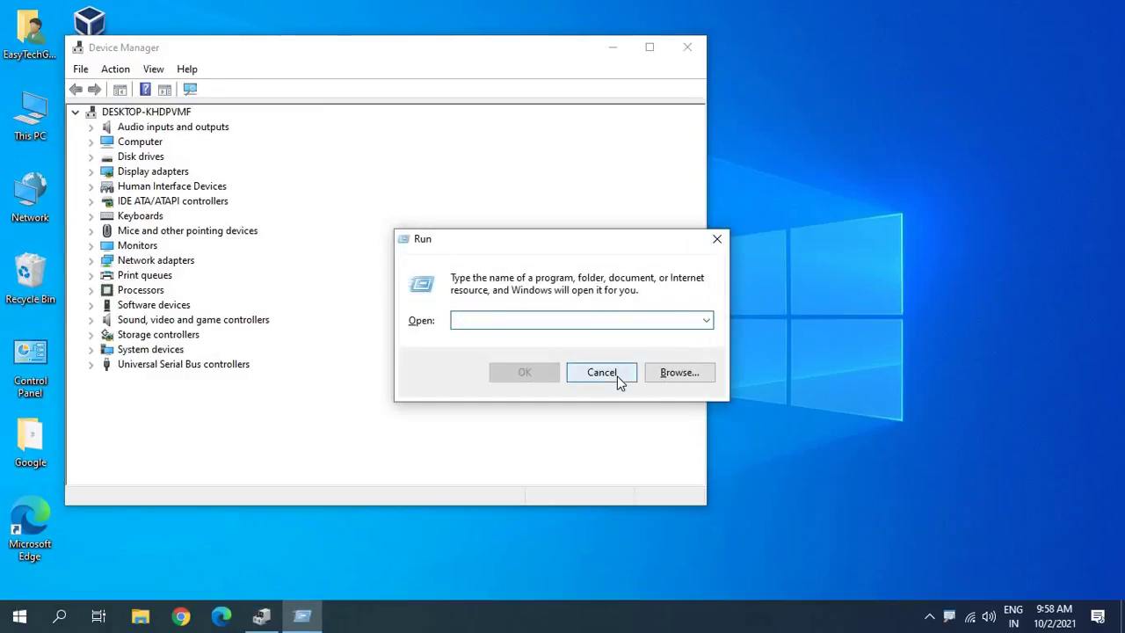
pyautogui.write('devmgmt')
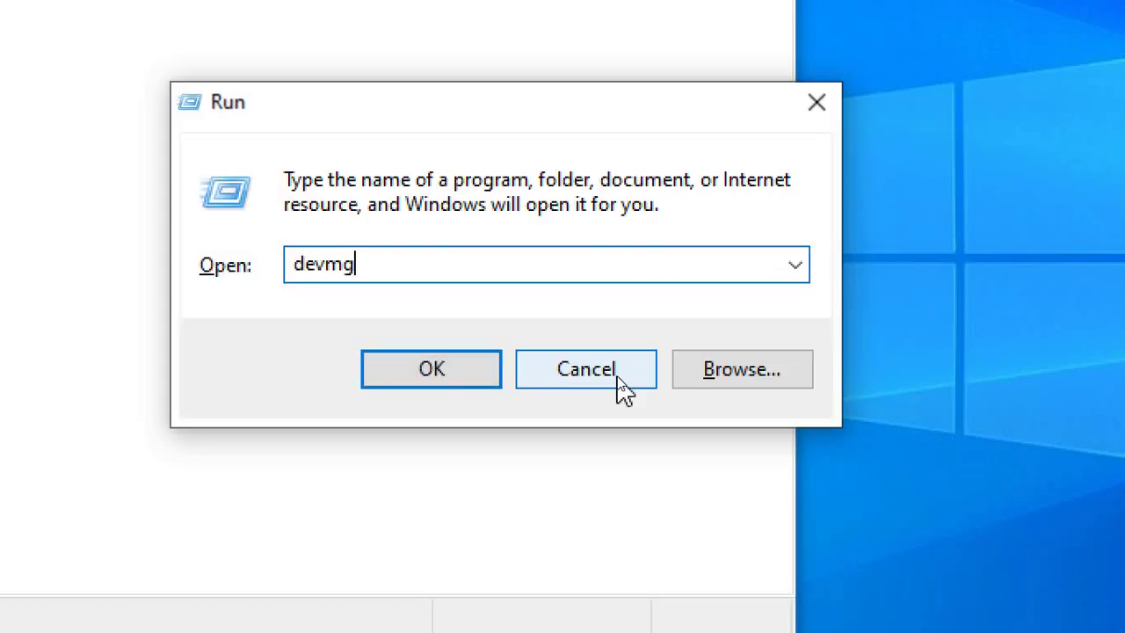
pyautogui.write('.msc')
pyautogui.click(427, 370)
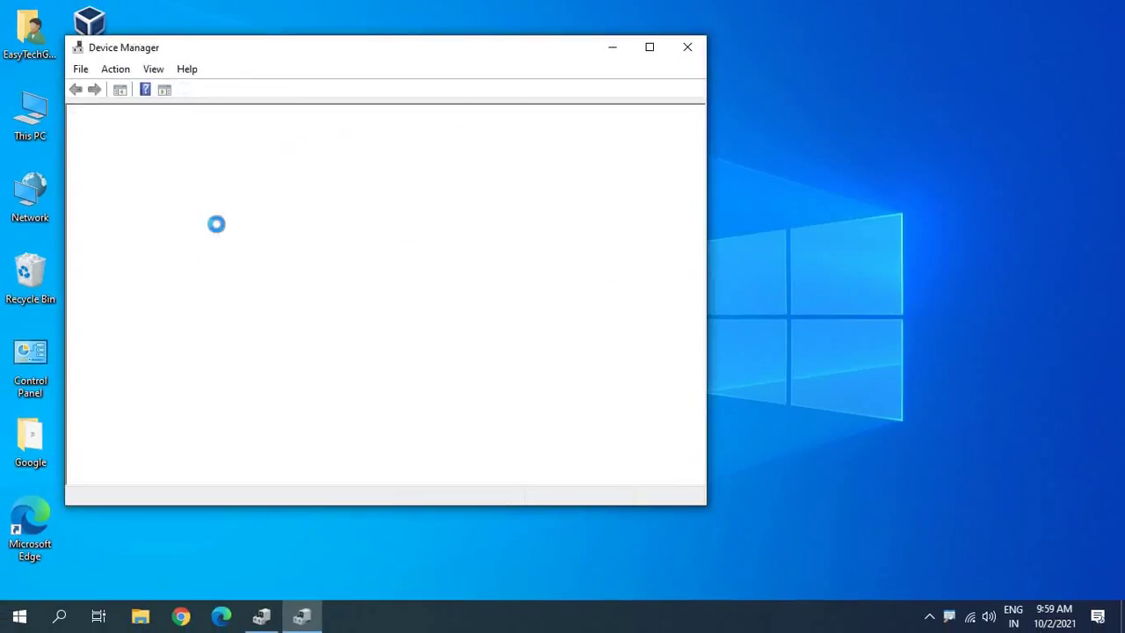
pyautogui.click(687, 51)
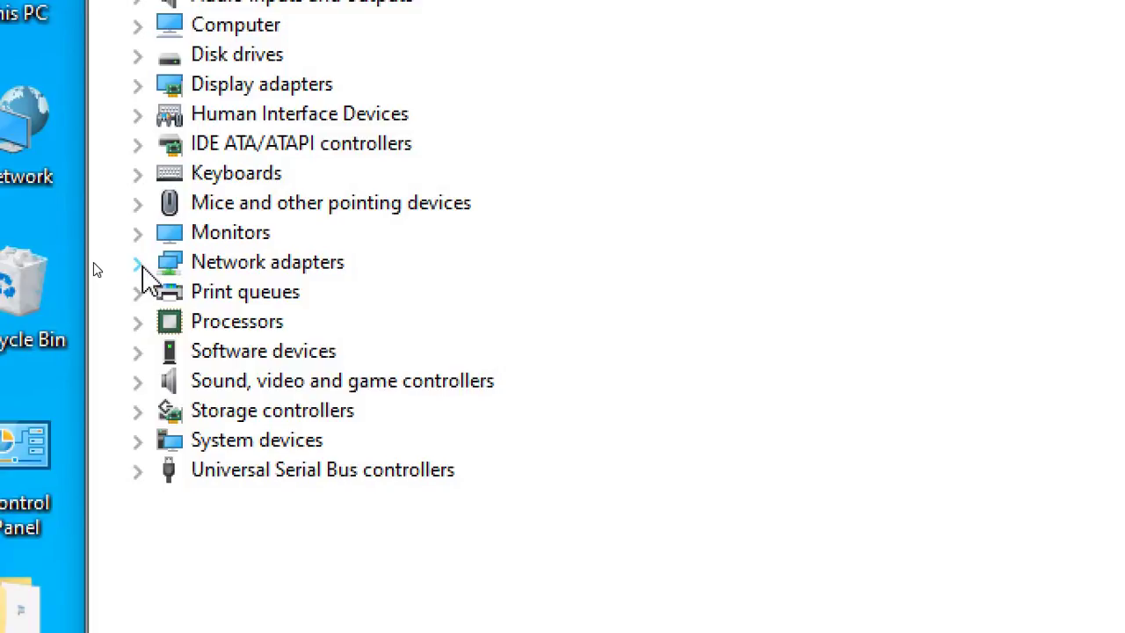
# Uncheck 'Allow the computer to turn off this device' for the Realtek RTL8188EU adapter.
pyautogui.click(137, 263)
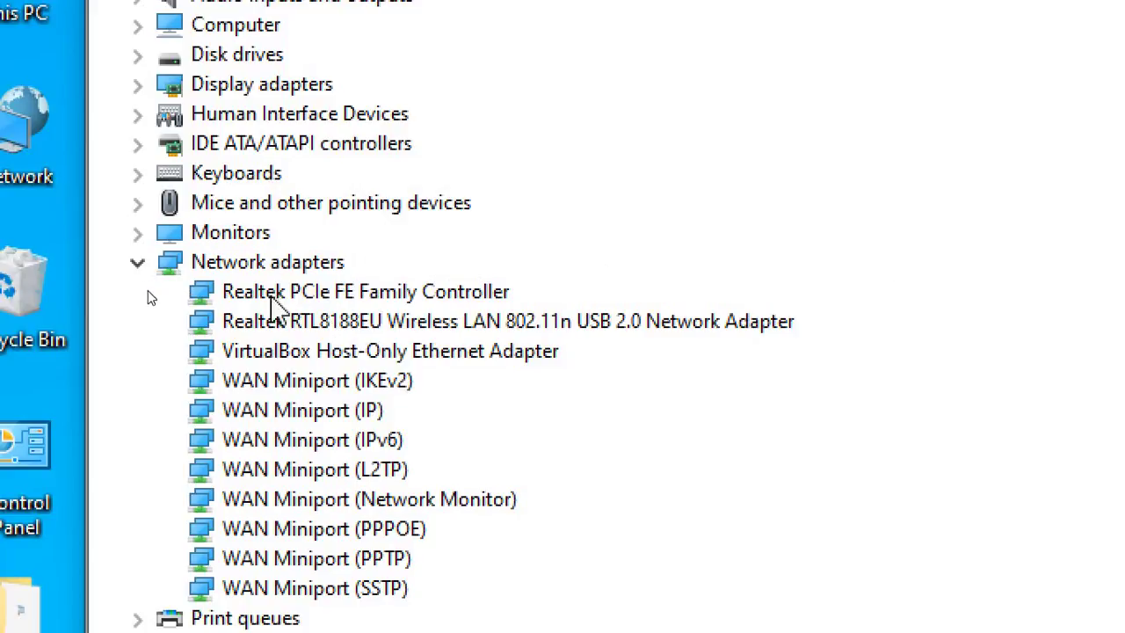
pyautogui.click(334, 332)
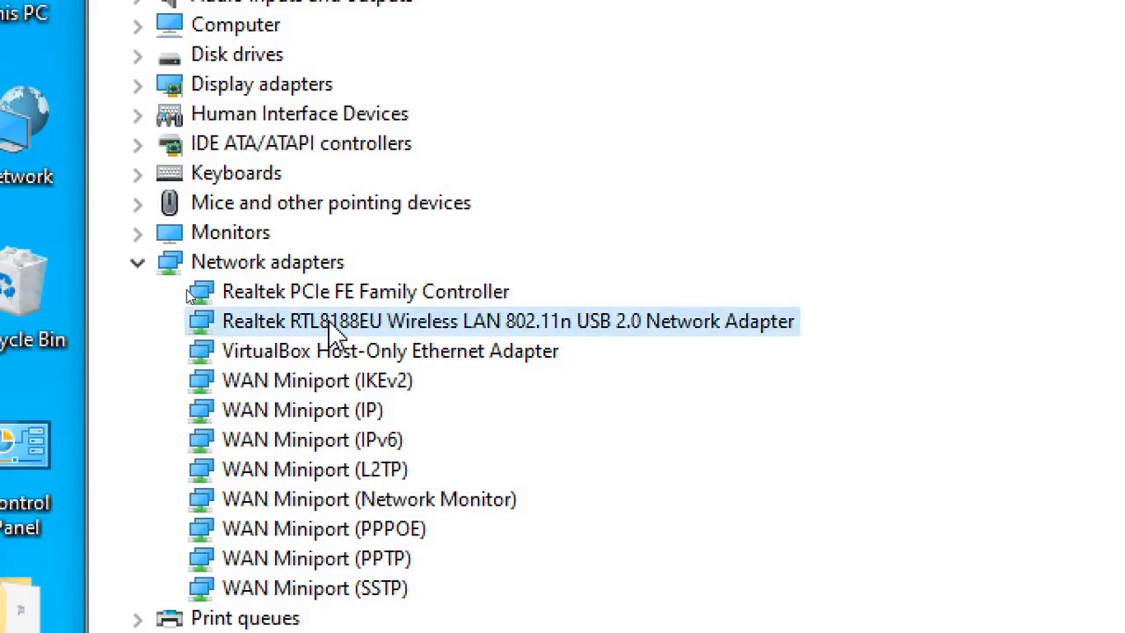
pyautogui.rightClick(331, 322)
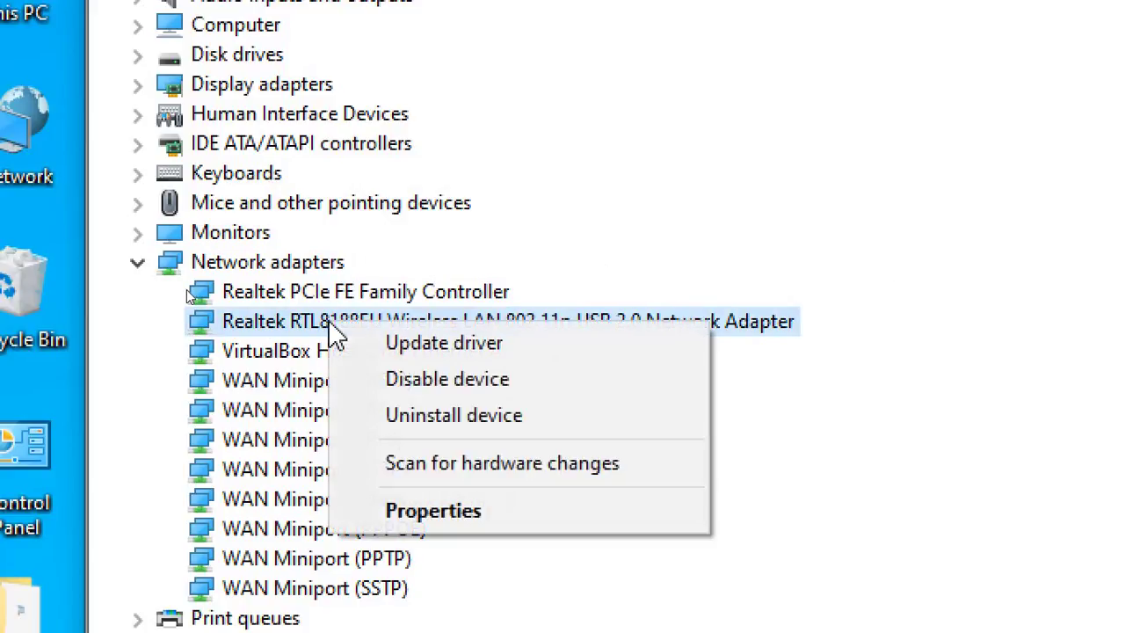
pyautogui.click(457, 520)
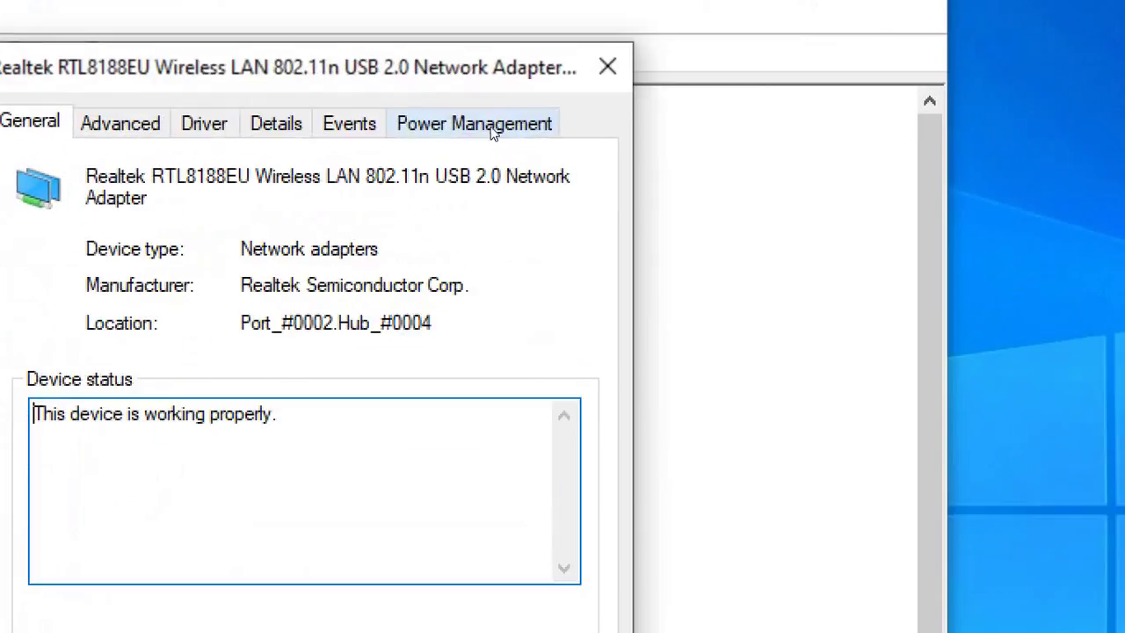
pyautogui.click(465, 128)
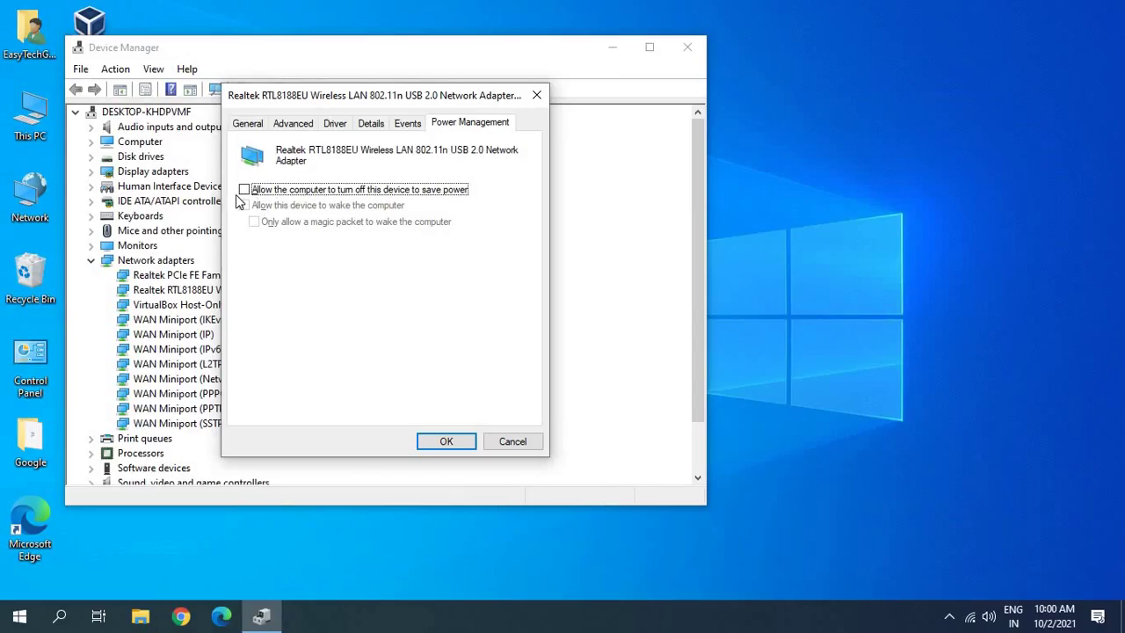
pyautogui.press('Return')
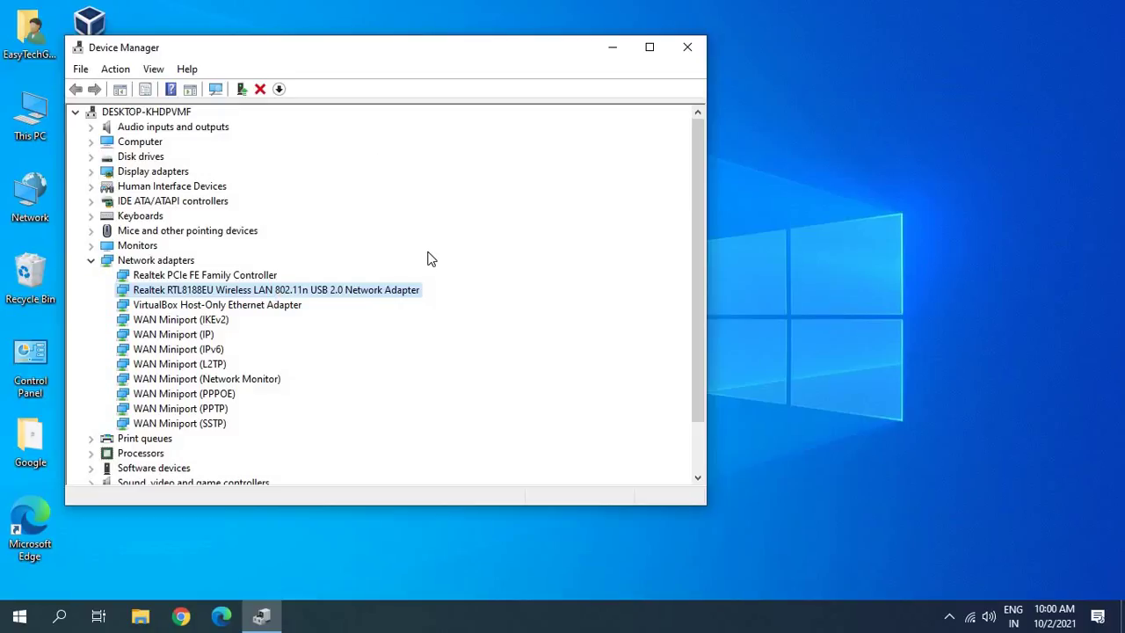
# Close Device Manager and open Power & sleep settings from a search for 'power'.
pyautogui.click(694, 51)
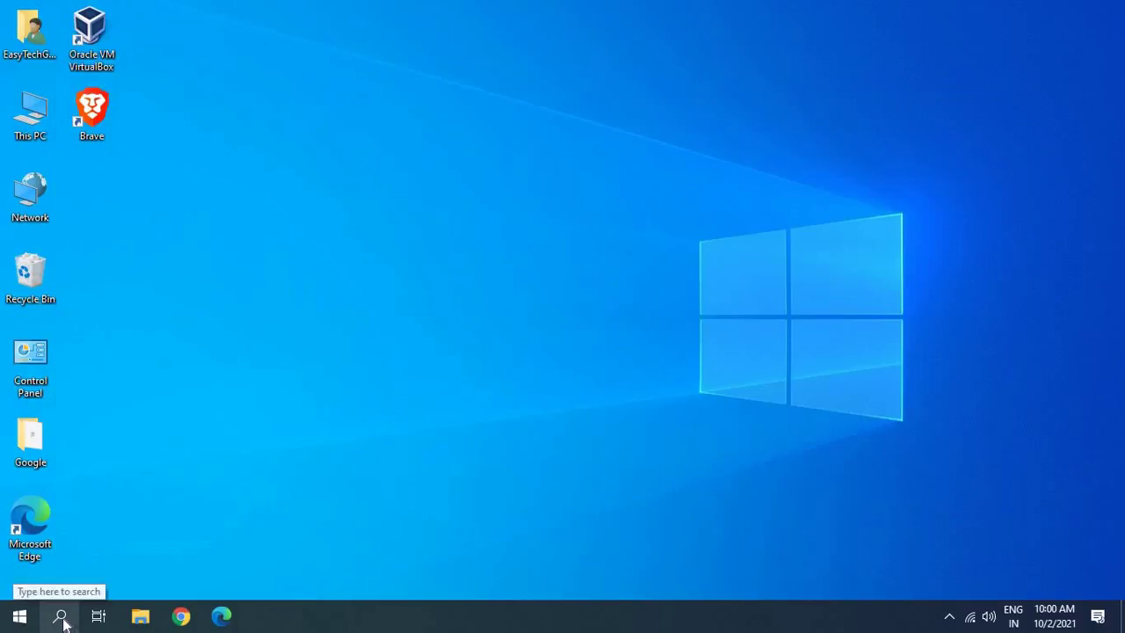
pyautogui.click(61, 620)
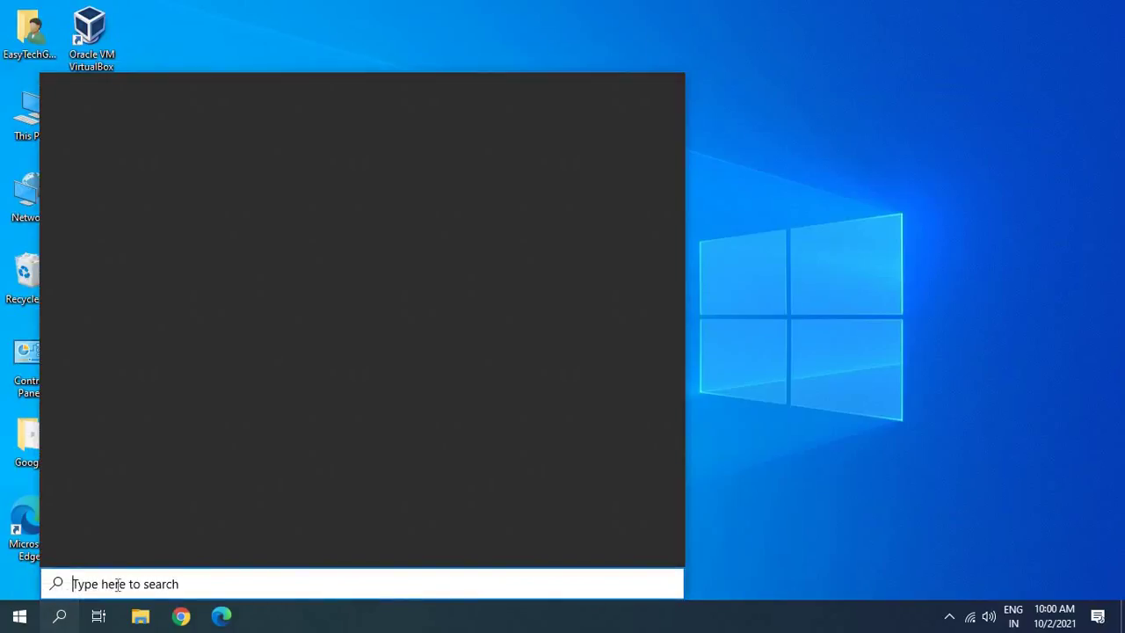
pyautogui.write('p')
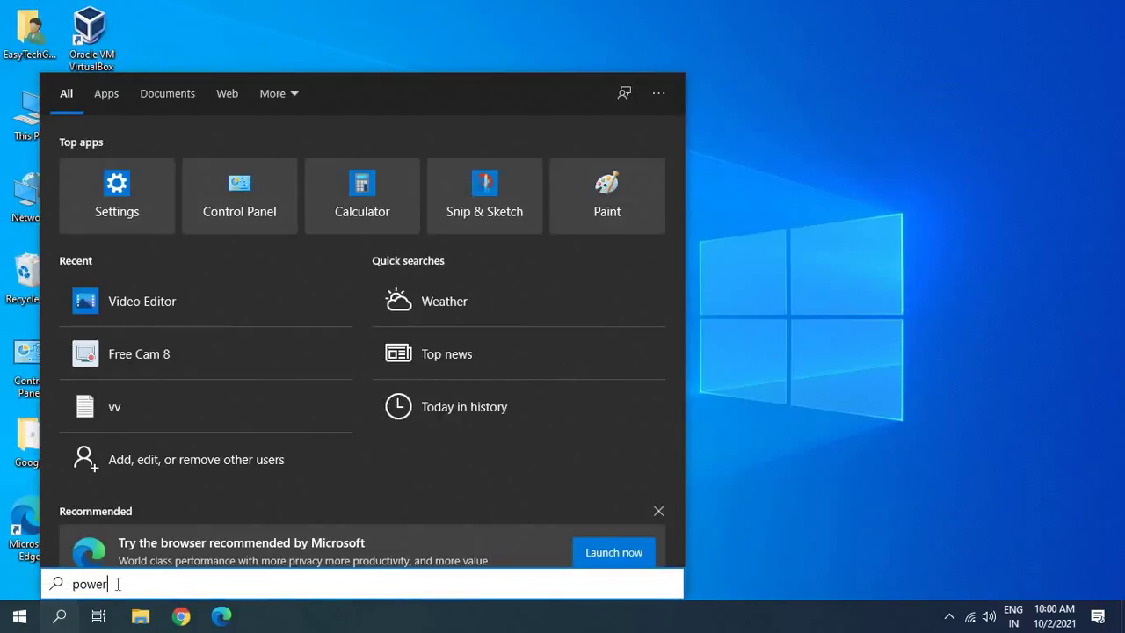
pyautogui.write('ower')
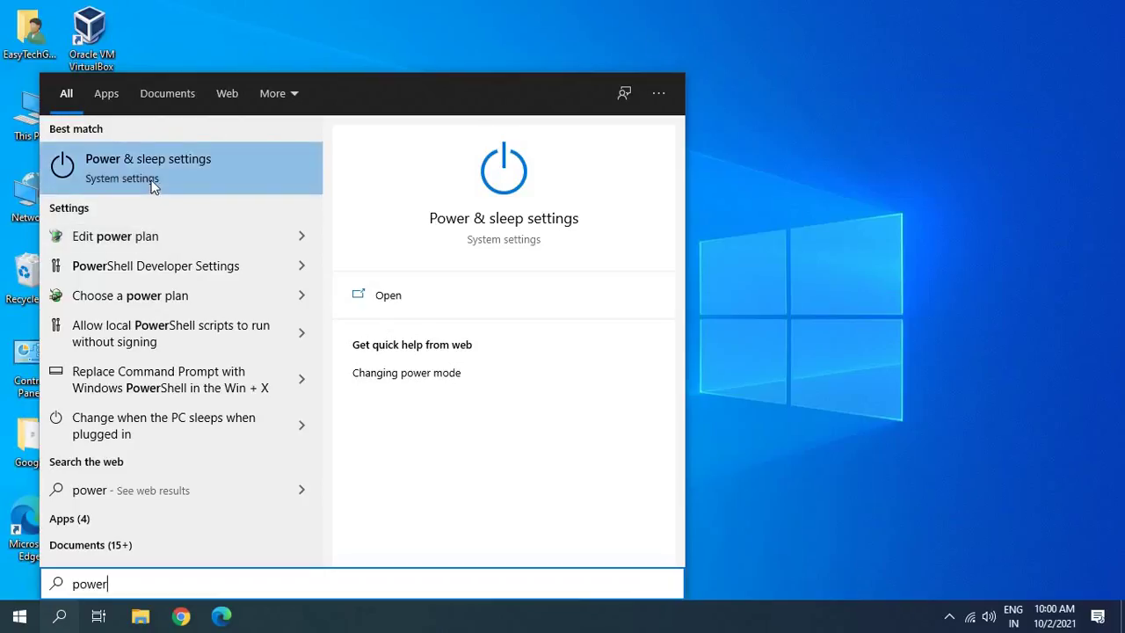
pyautogui.click(126, 165)
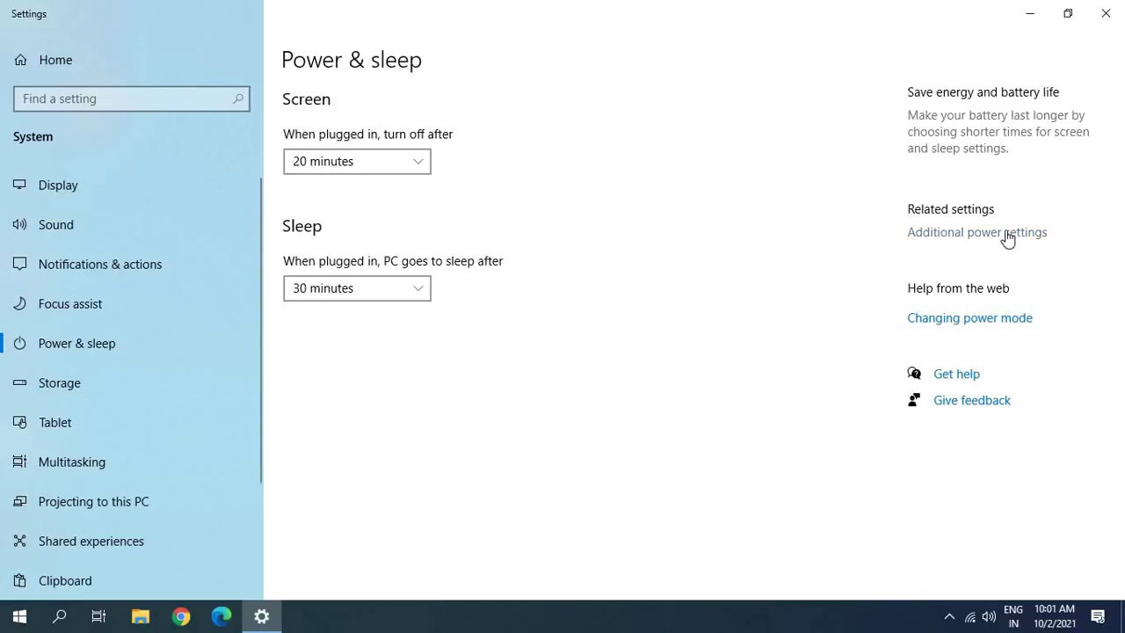
# Open the Balanced plan's advanced power settings from Additional power settings.
pyautogui.click(975, 235)
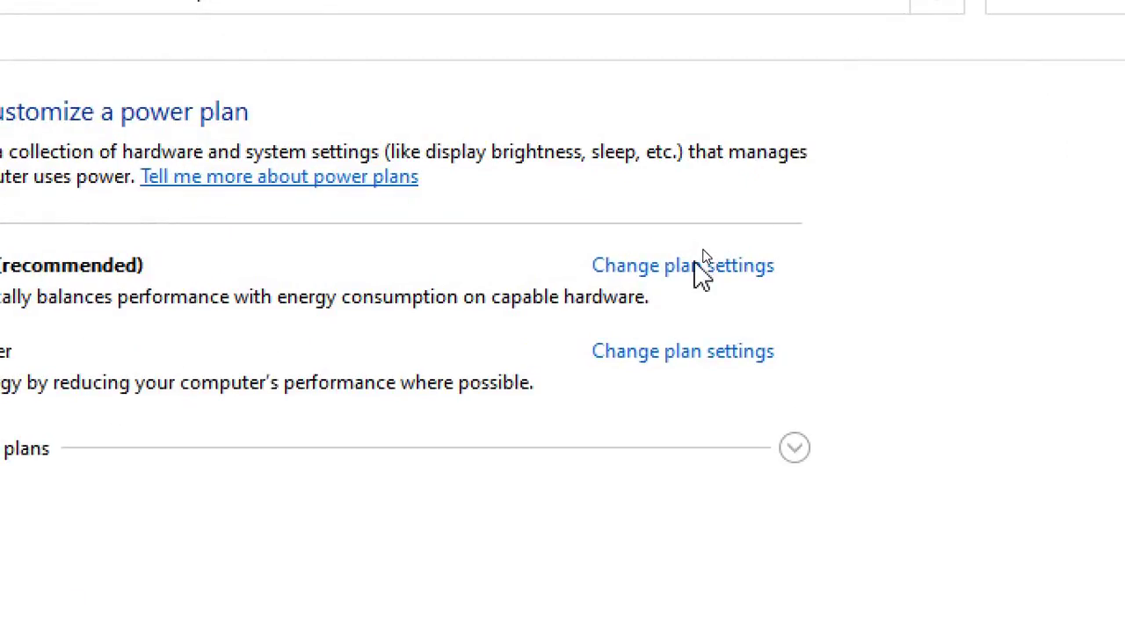
pyautogui.click(701, 265)
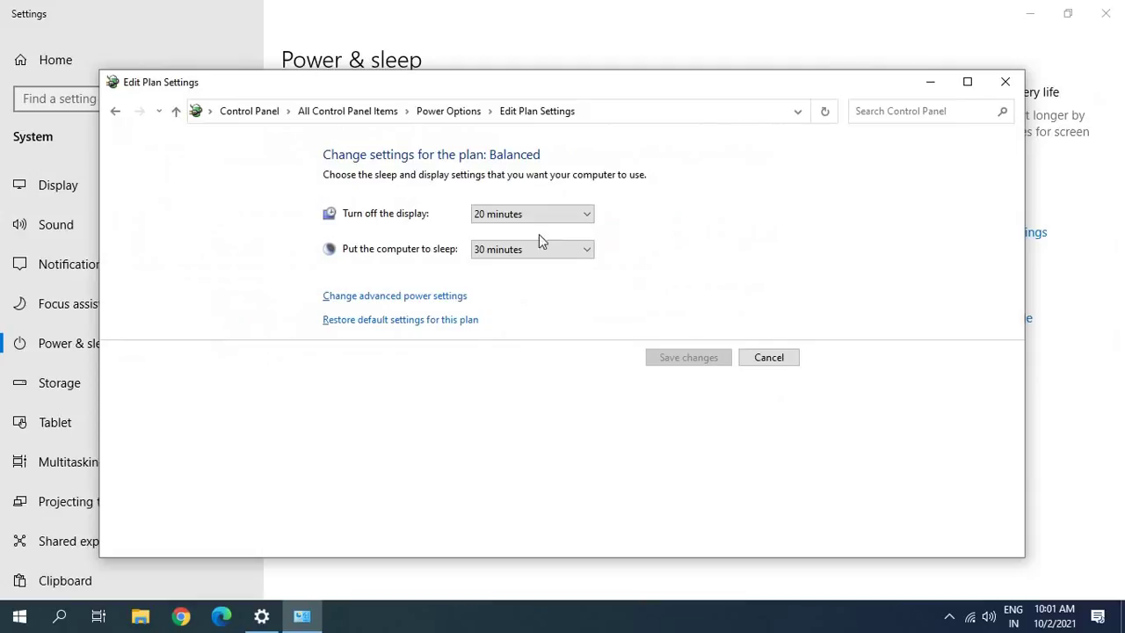
pyautogui.click(403, 297)
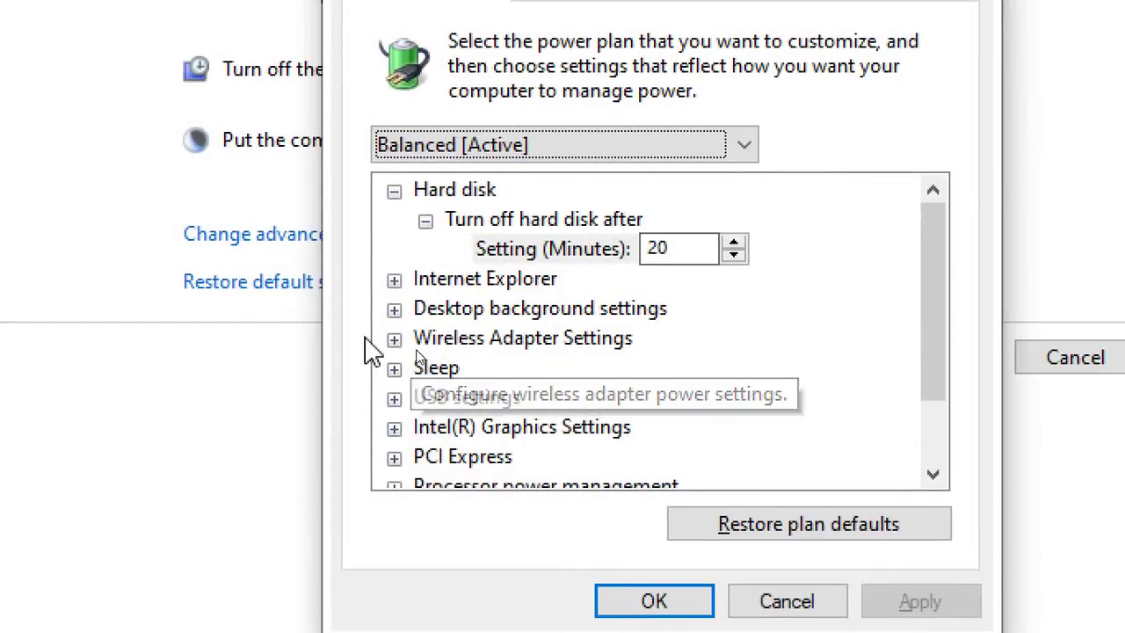
# Set Wireless Adapter Power Saving Mode to Maximum Performance, apply, and confirm.
pyautogui.click(394, 339)
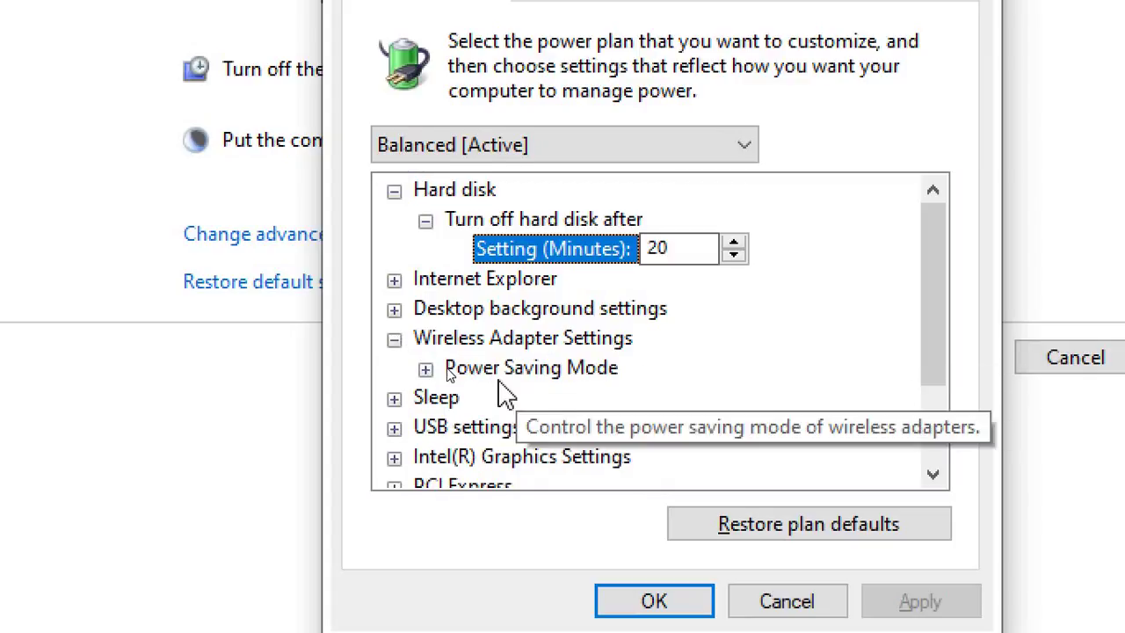
pyautogui.click(425, 369)
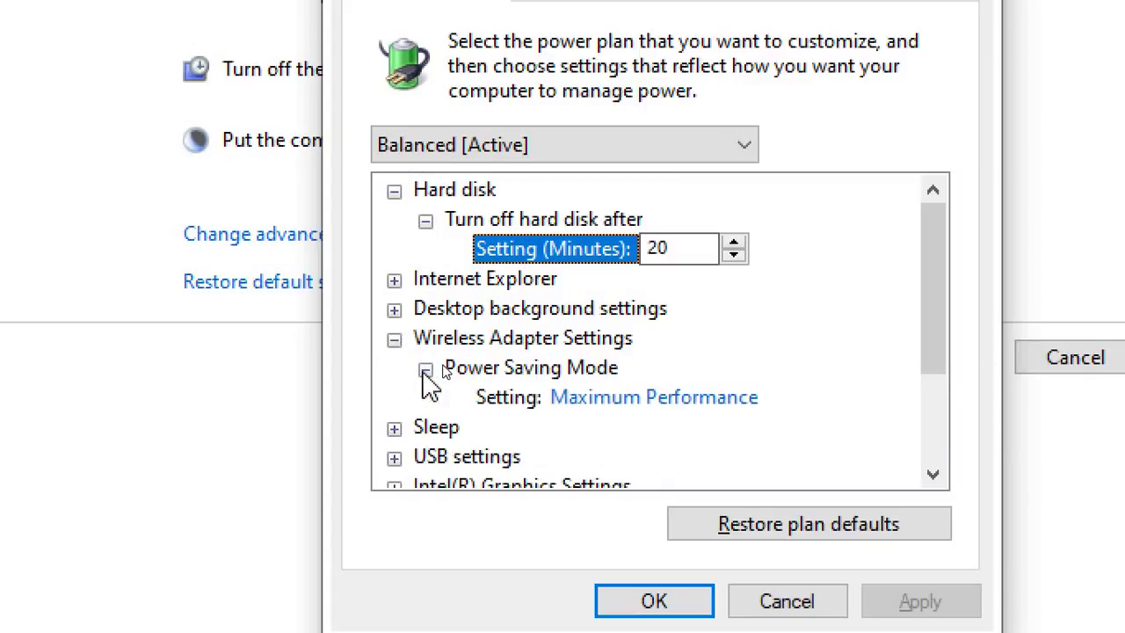
pyautogui.click(615, 400)
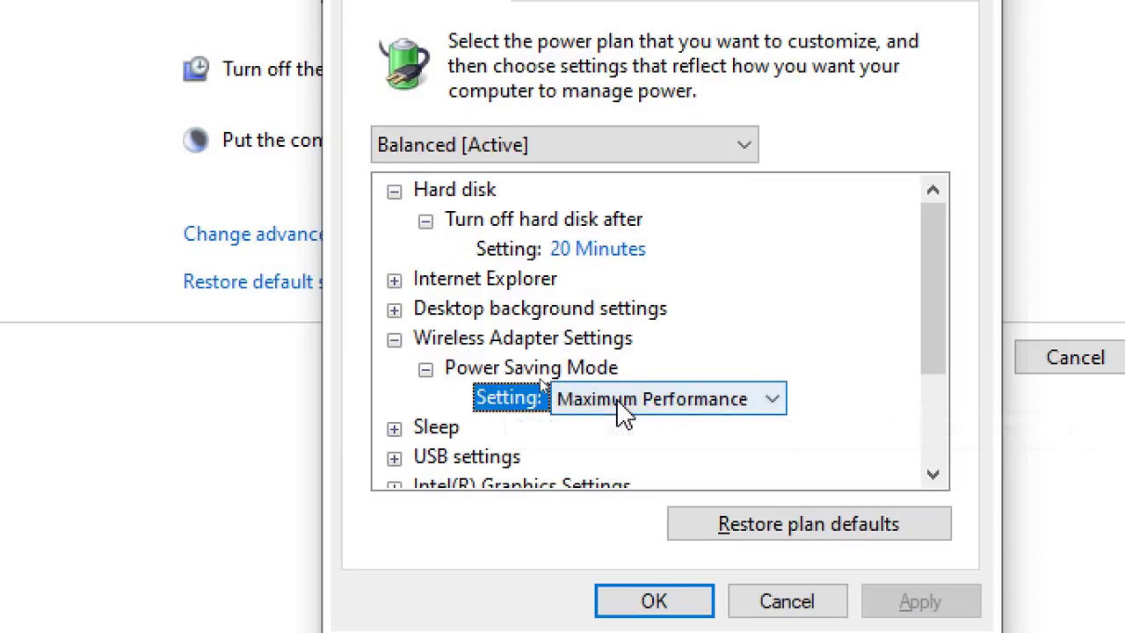
pyautogui.click(618, 401)
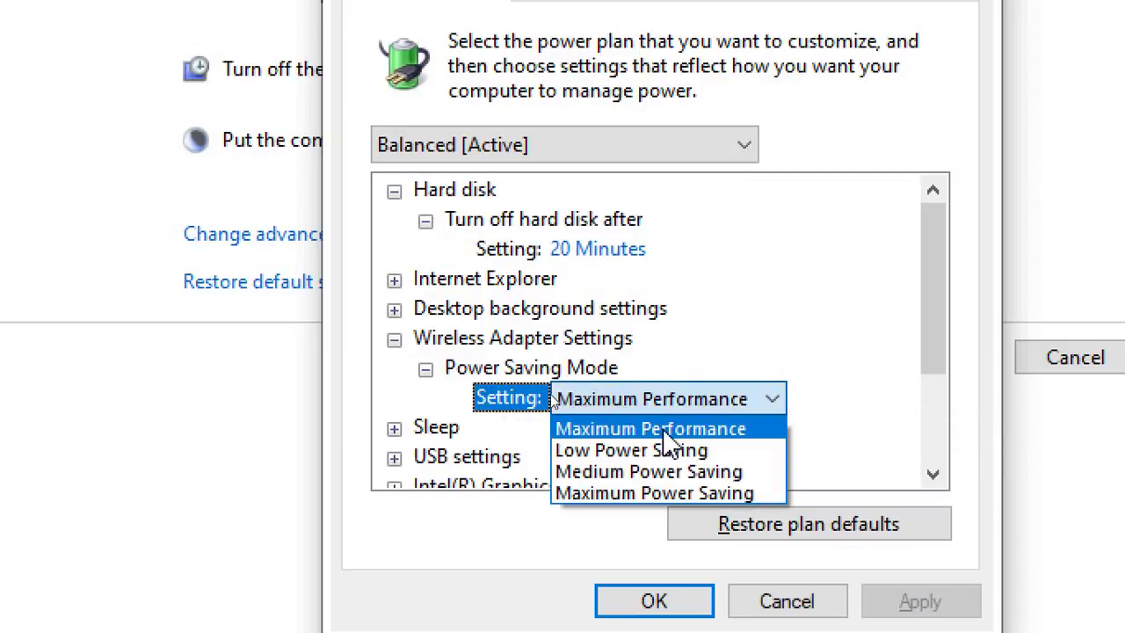
pyautogui.click(706, 440)
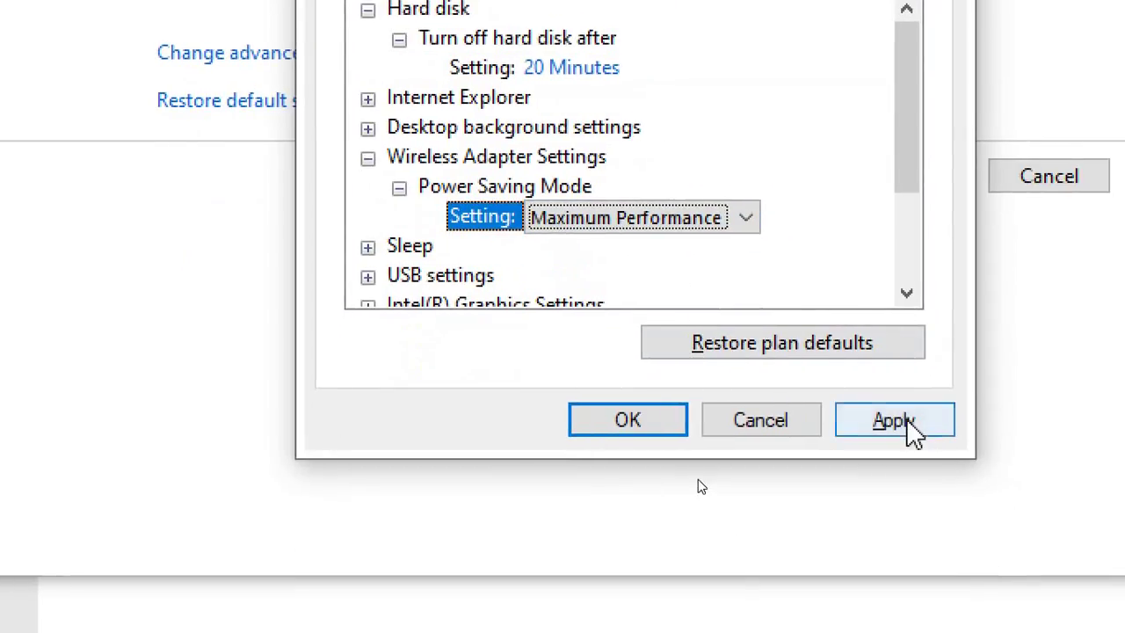
pyautogui.click(933, 608)
pyautogui.click(602, 431)
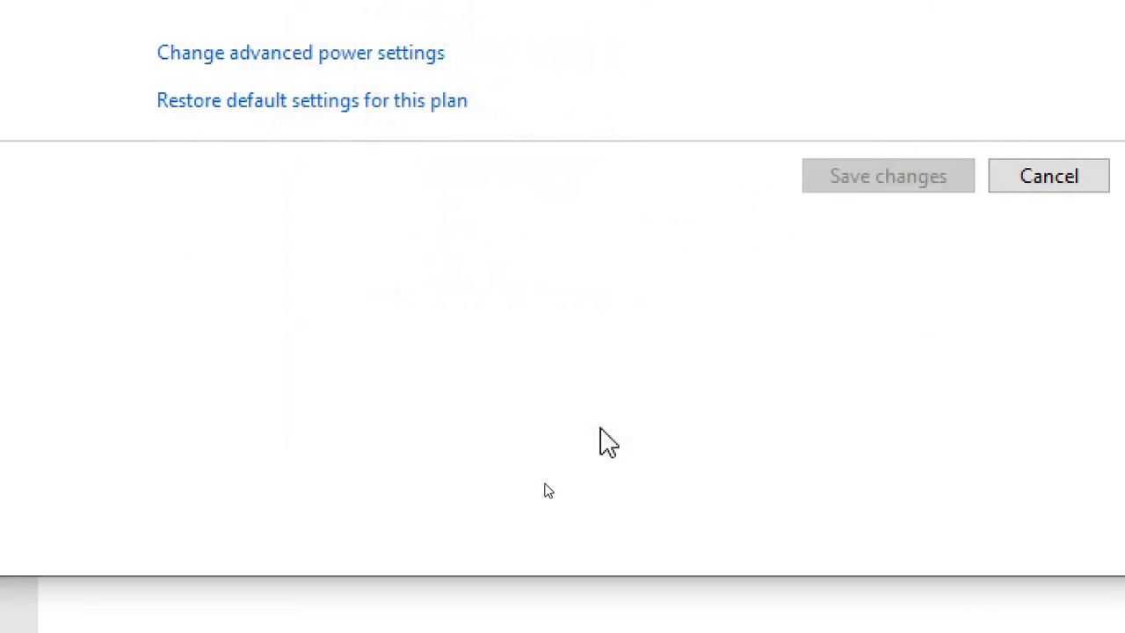
# Close the plan settings page, the Power Options window and the Power & sleep settings.
pyautogui.click(798, 373)
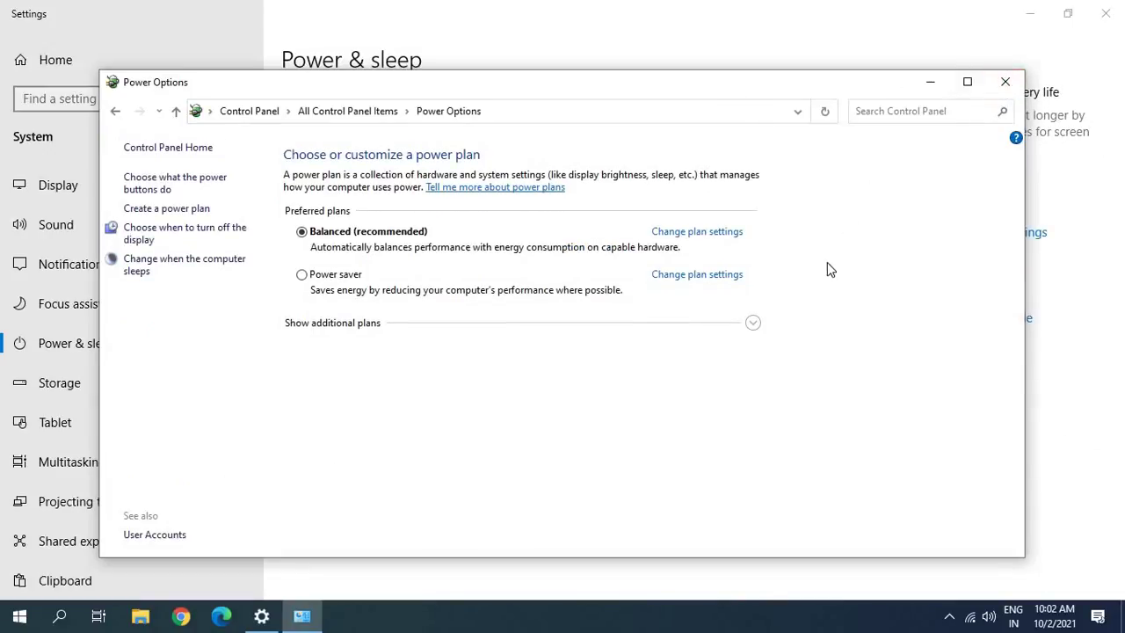
pyautogui.click(1005, 88)
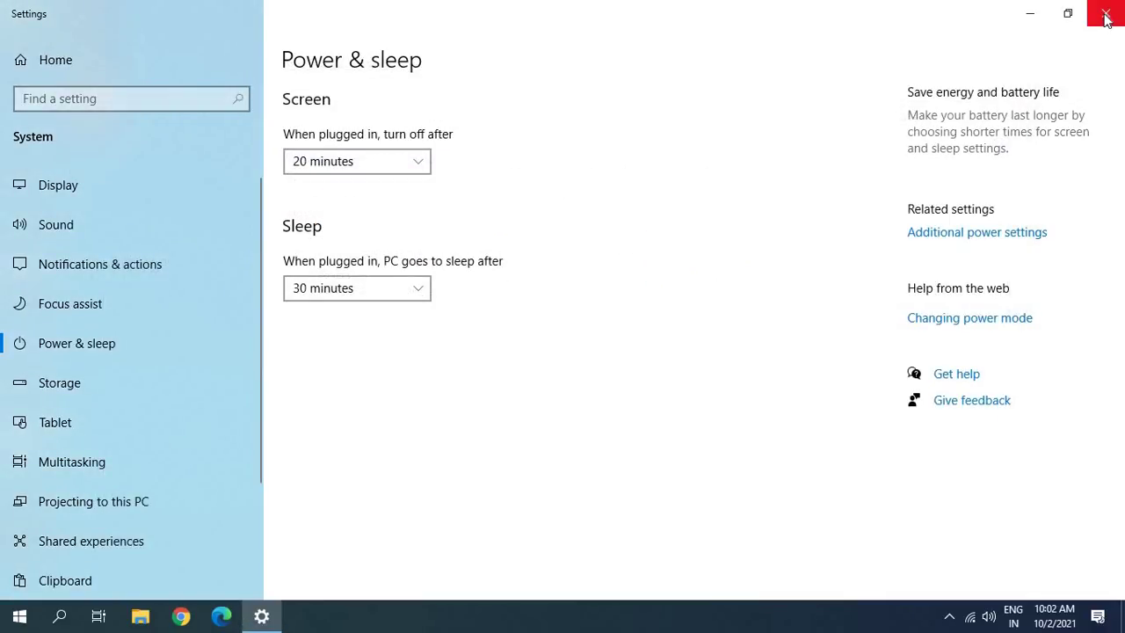
pyautogui.click(1105, 13)
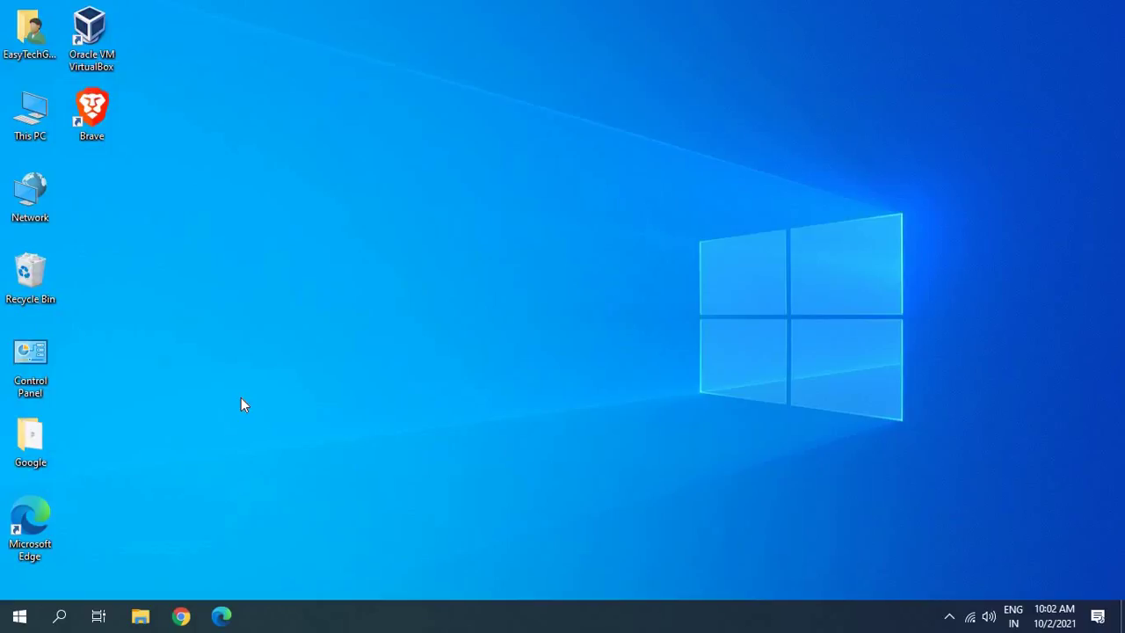
# Launch the Services console by running services.msc from the Run box.
pyautogui.press('super+r')
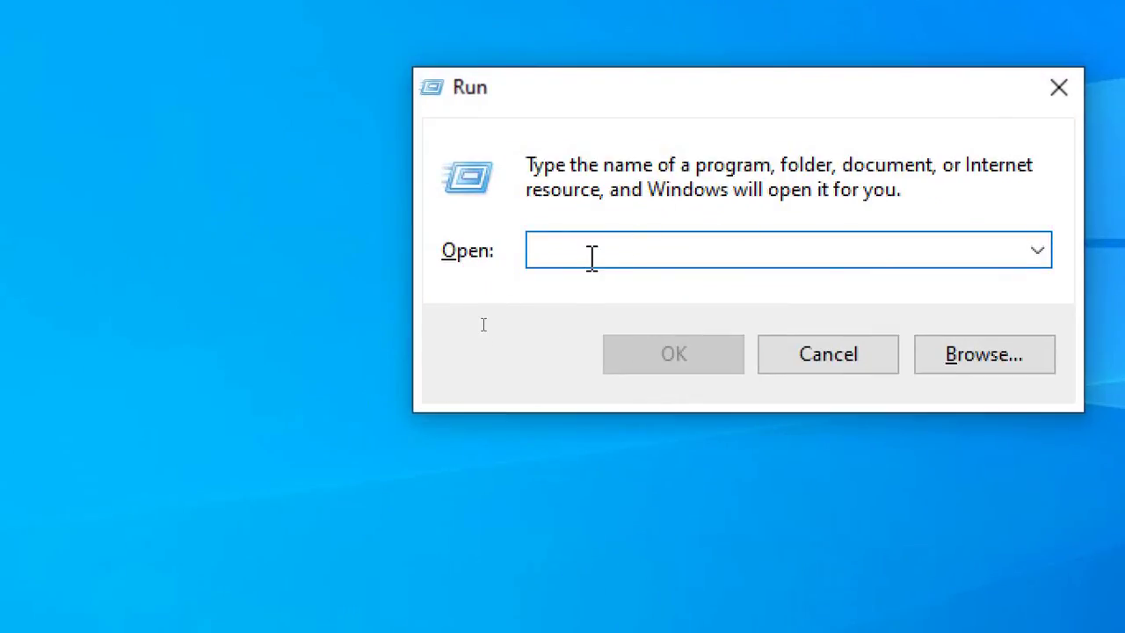
pyautogui.write('services')
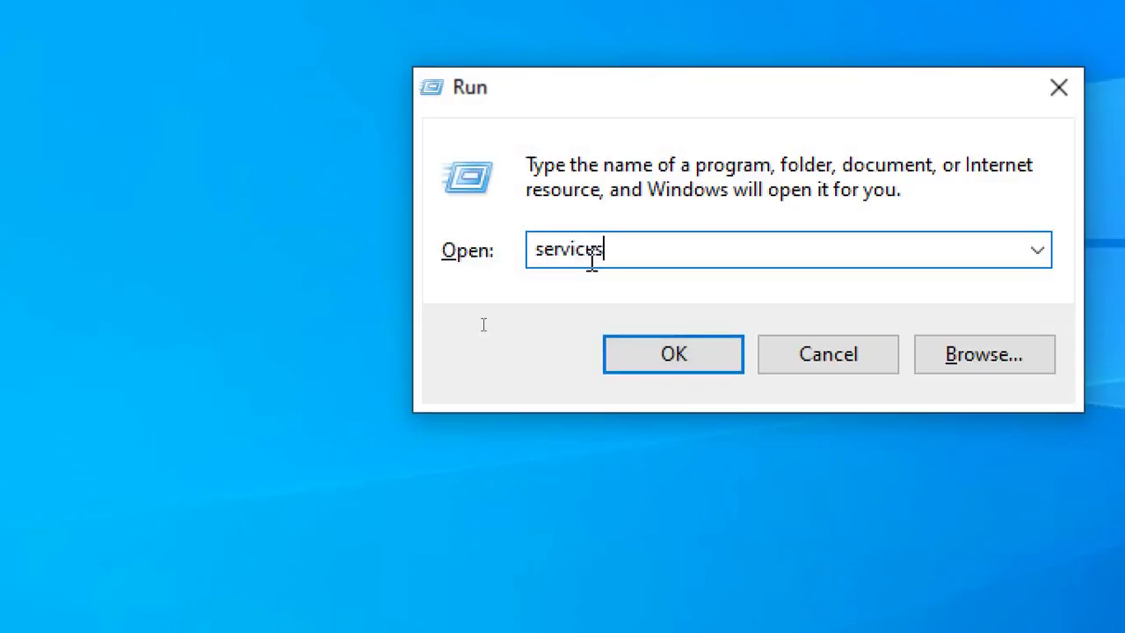
pyautogui.write('.msc')
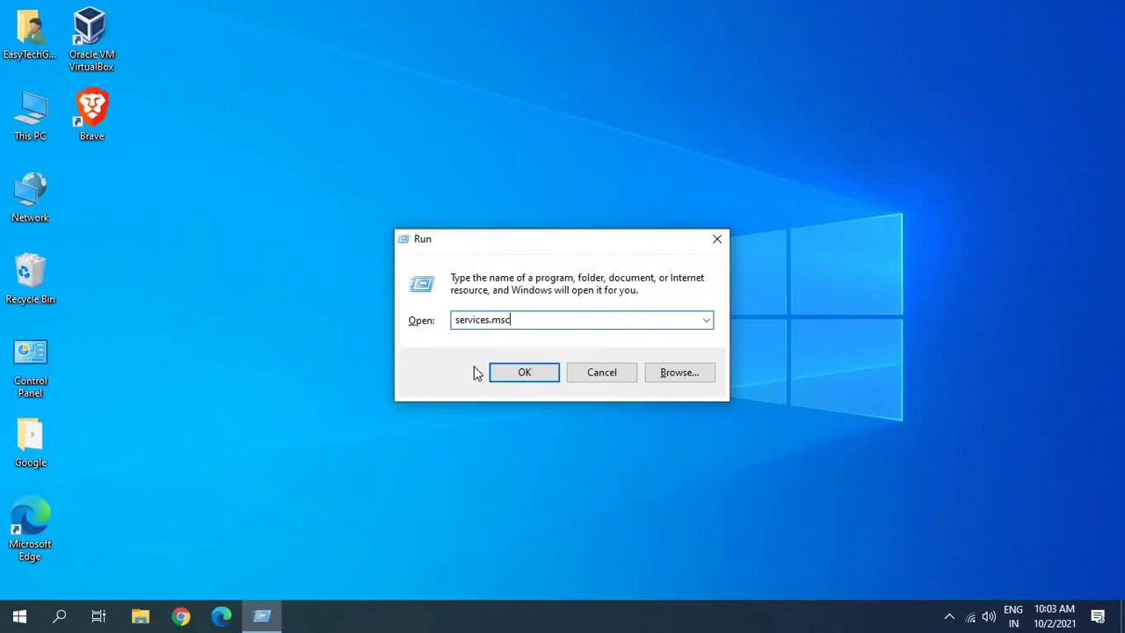
pyautogui.press('g')
pyautogui.press('Return')
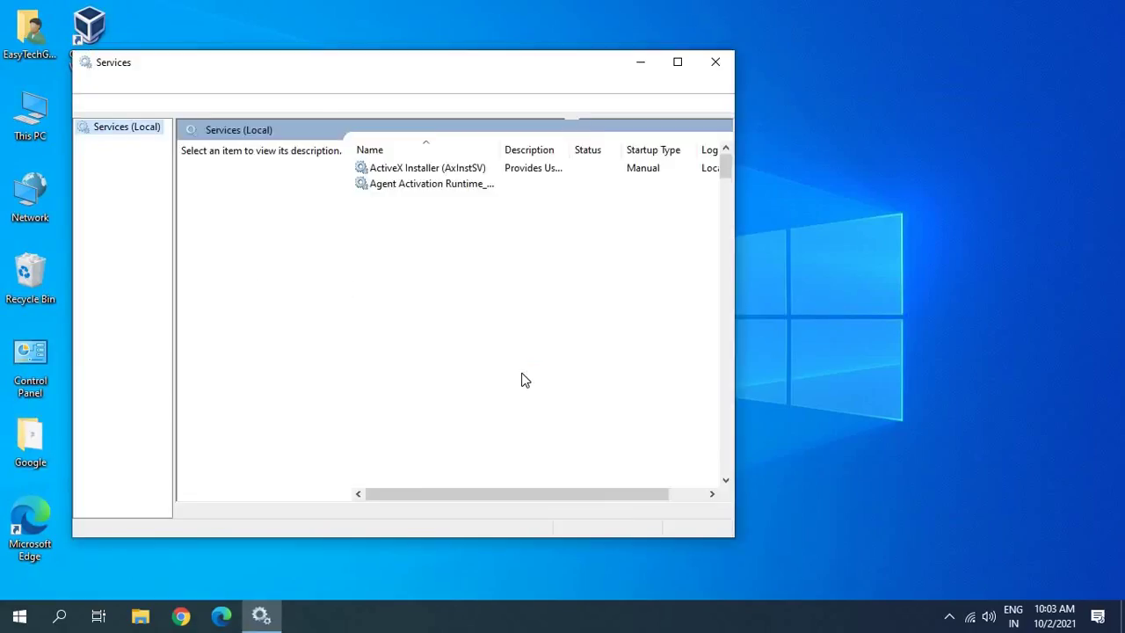
# Maximize Services and locate the WWAN AutoConfig service in the list.
pyautogui.click(677, 62)
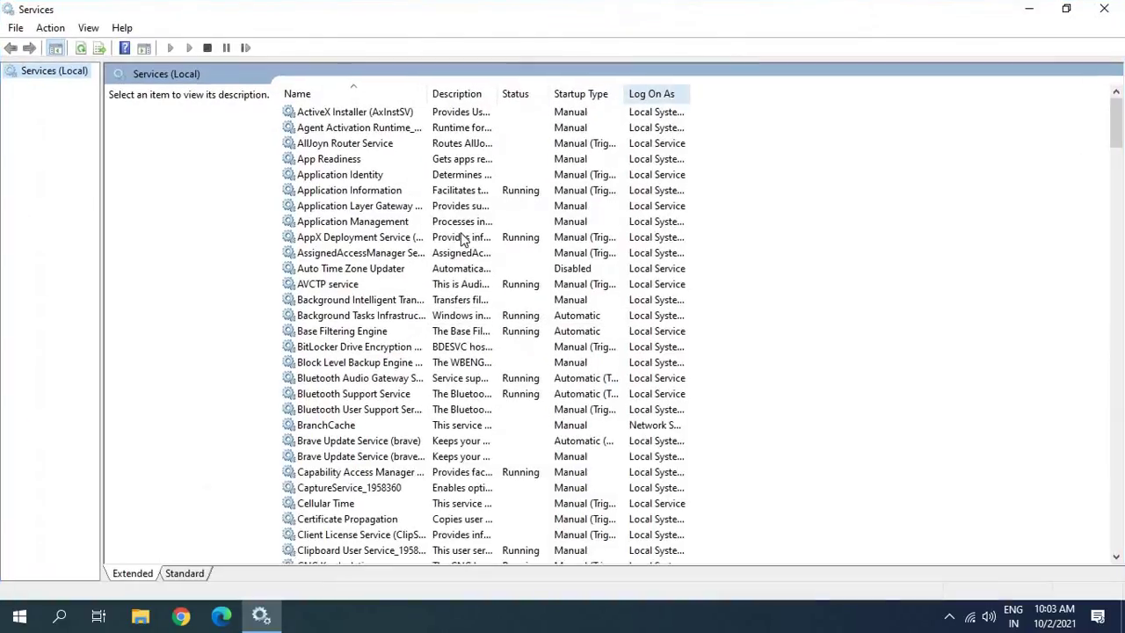
pyautogui.click(377, 299)
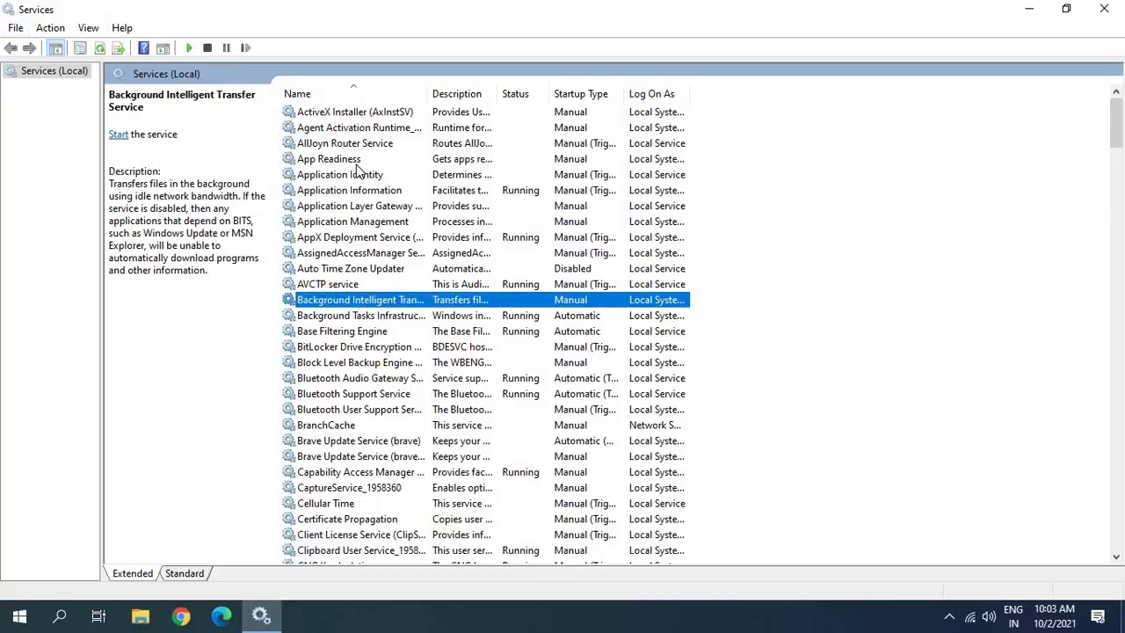
pyautogui.press('w')
pyautogui.scroll(-4, 356, 369)
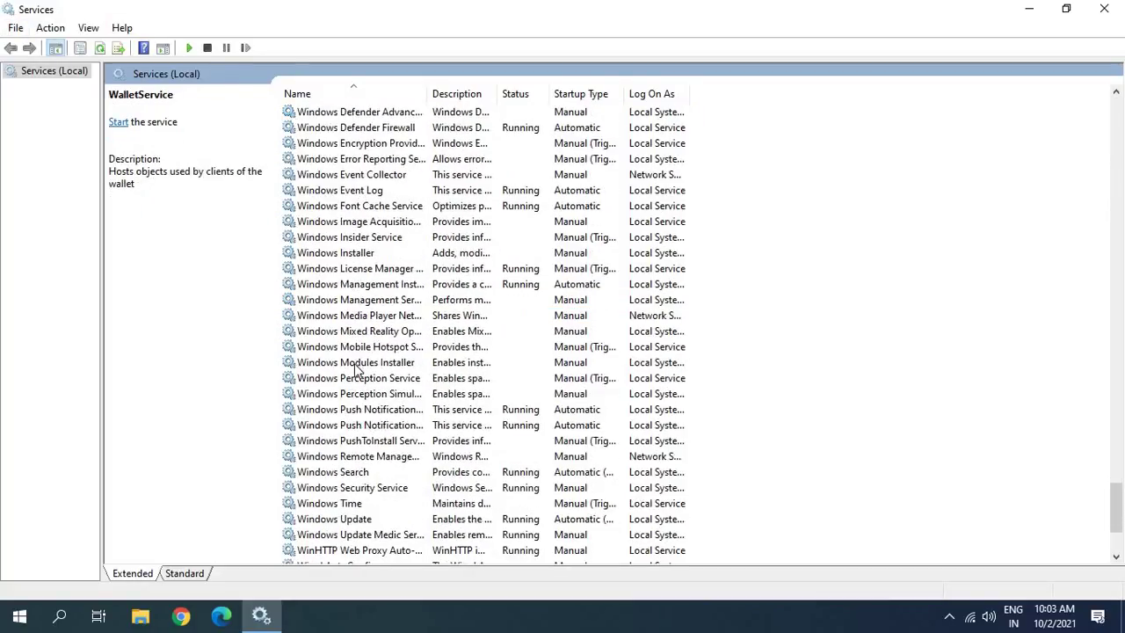
pyautogui.scroll(-4, 356, 369)
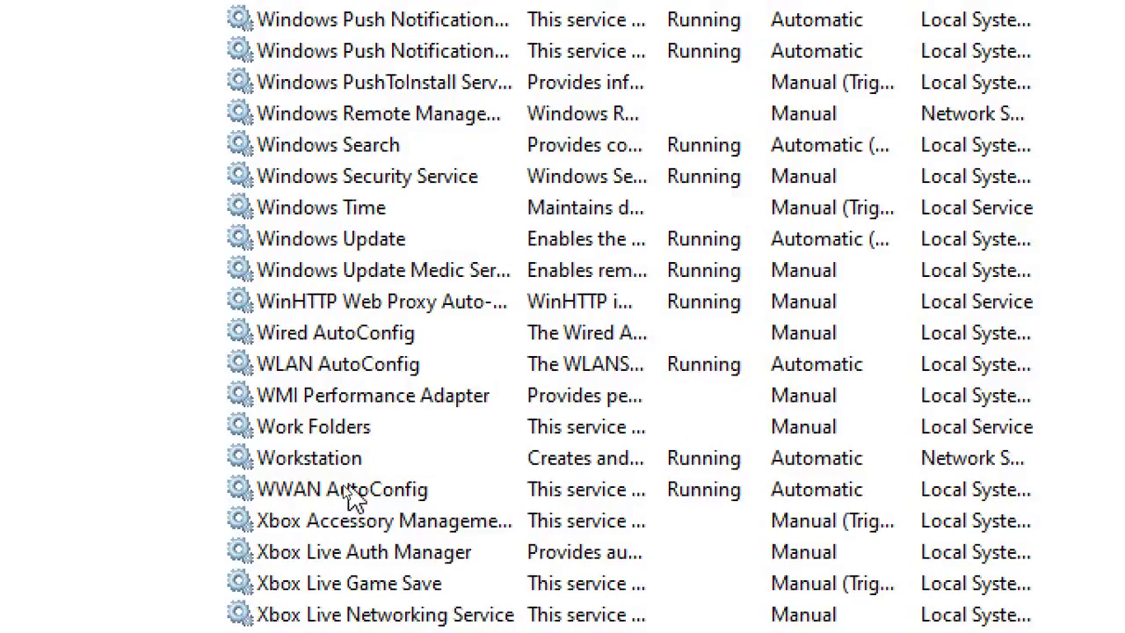
pyautogui.click(350, 492)
# Set WWAN AutoConfig's startup type to Automatic and apply it.
pyautogui.rightClick(351, 488)
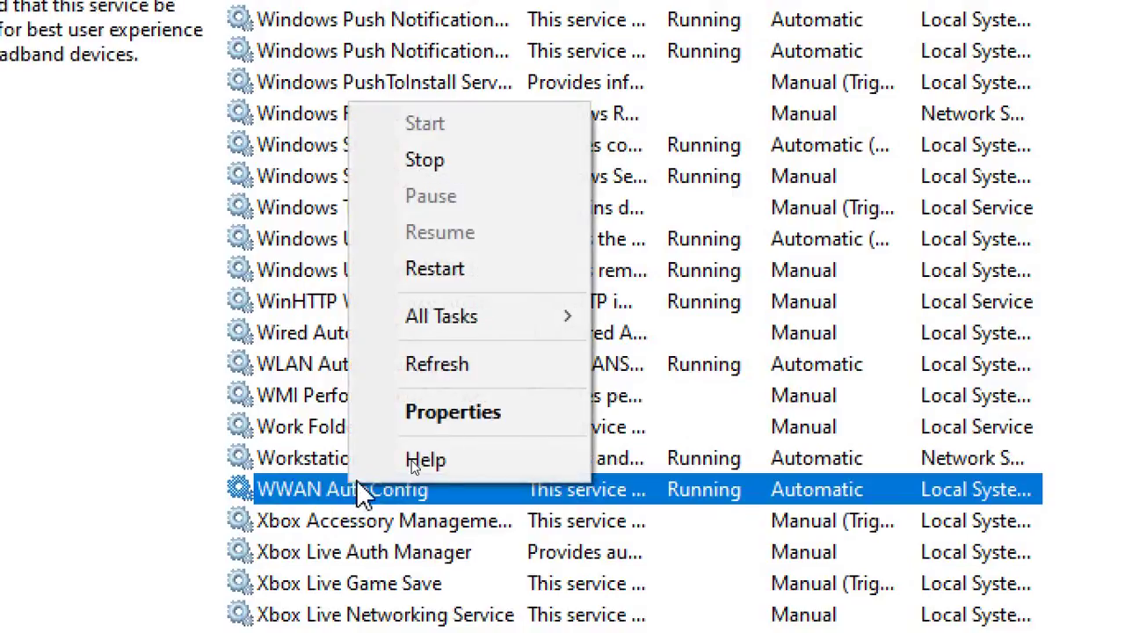
pyautogui.click(518, 413)
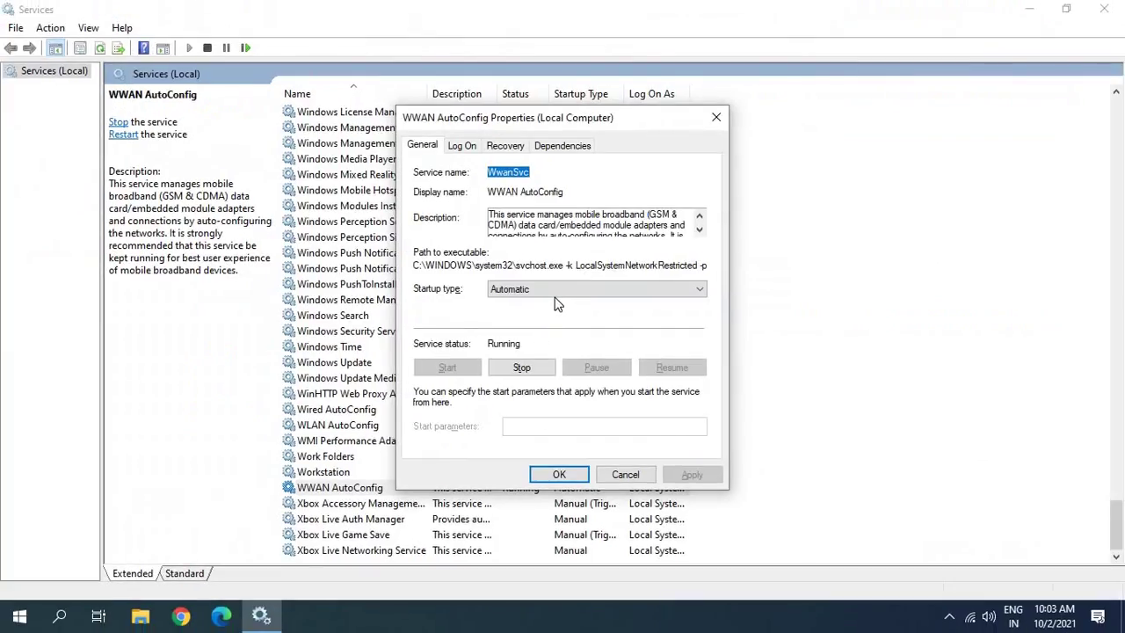
pyautogui.click(563, 288)
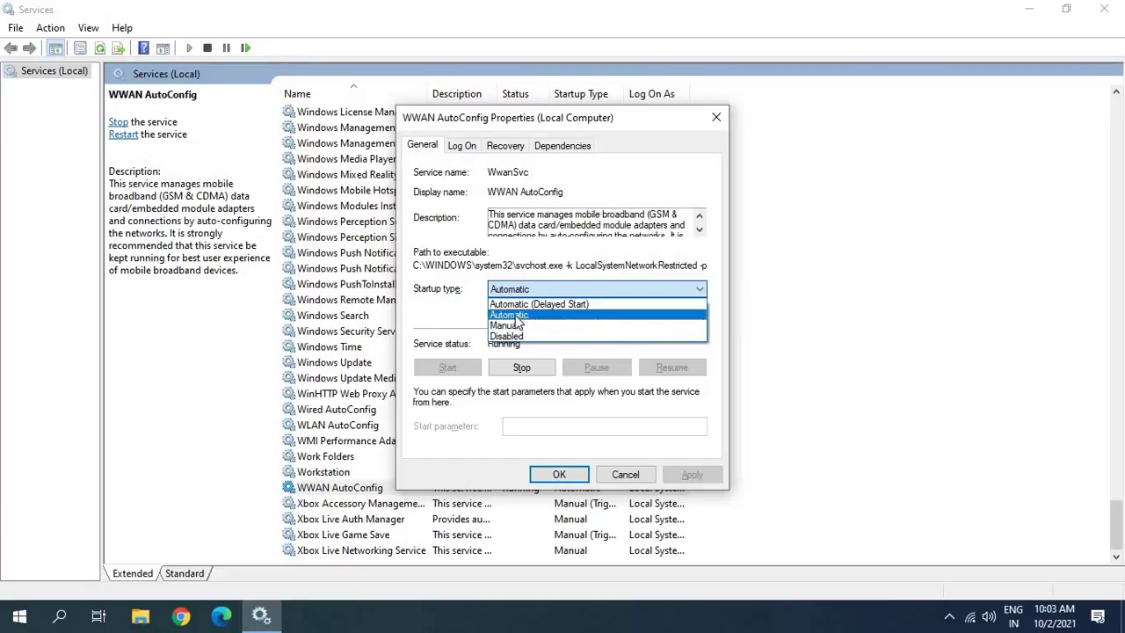
pyautogui.click(518, 316)
pyautogui.click(688, 472)
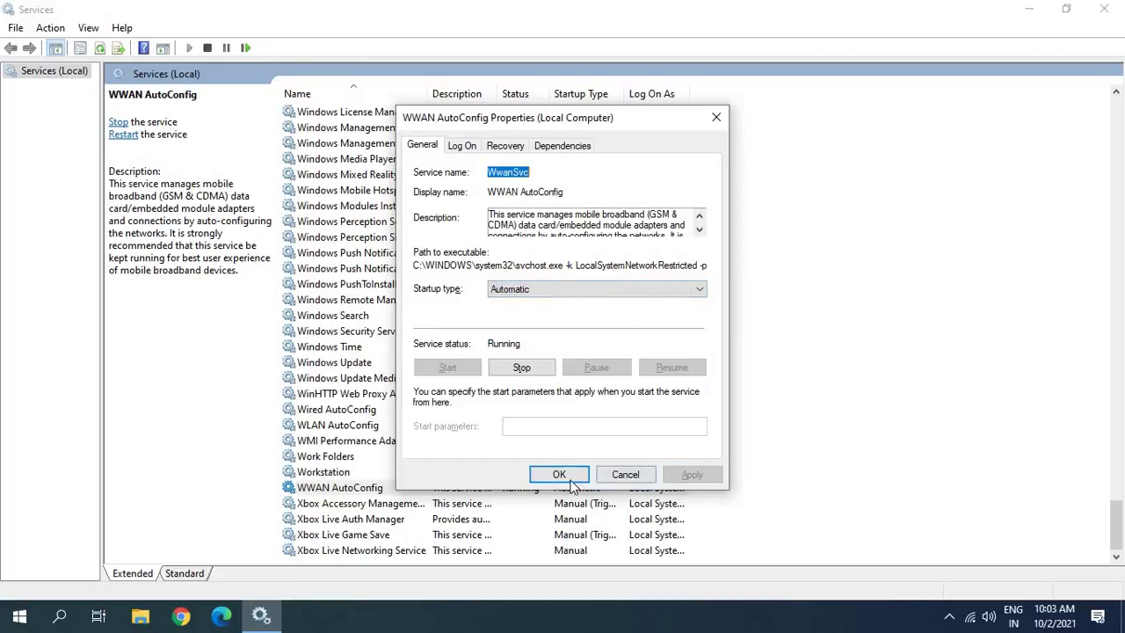
pyautogui.click(558, 474)
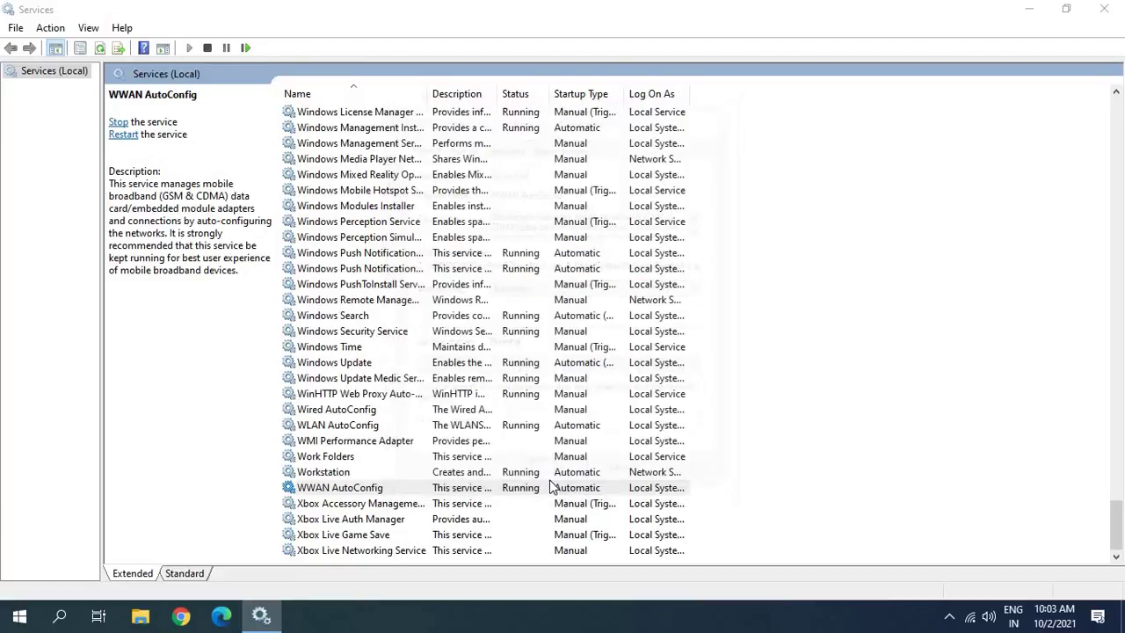
pyautogui.rightClick(369, 494)
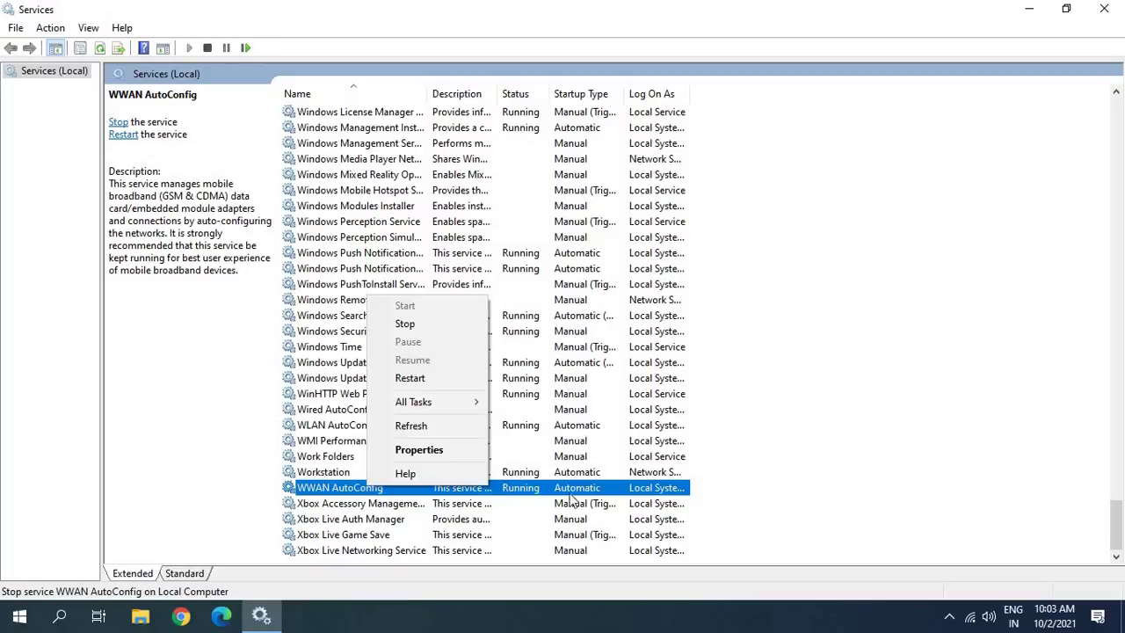
pyautogui.click(563, 497)
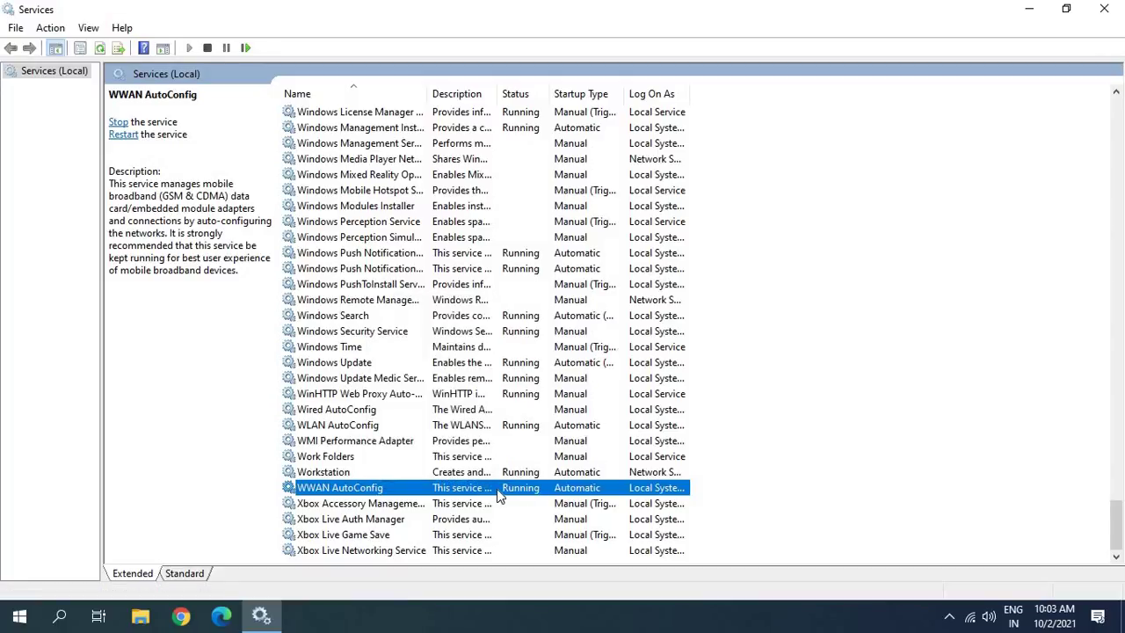
# Close Services and run Command Prompt as administrator from a 'cmd' search.
pyautogui.click(1114, 17)
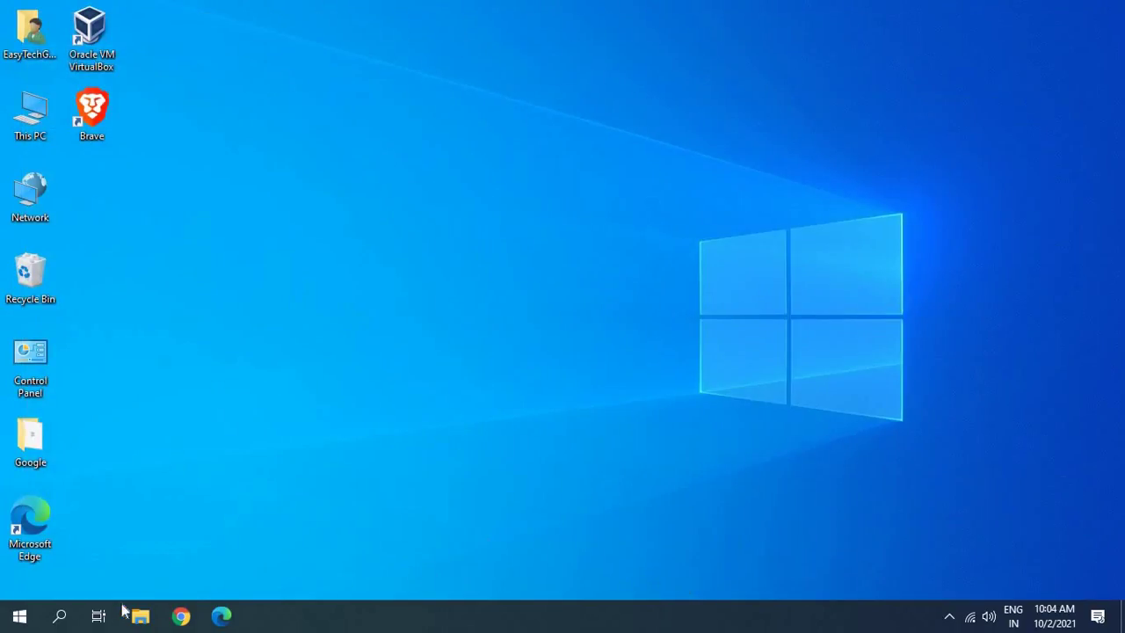
pyautogui.click(60, 618)
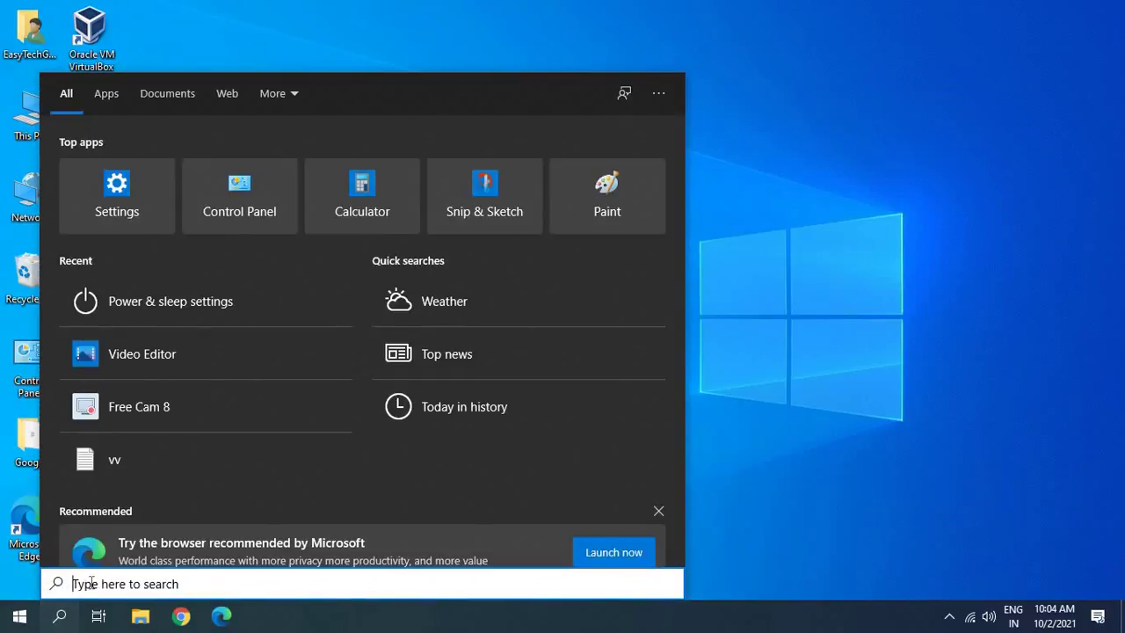
pyautogui.write('cmd')
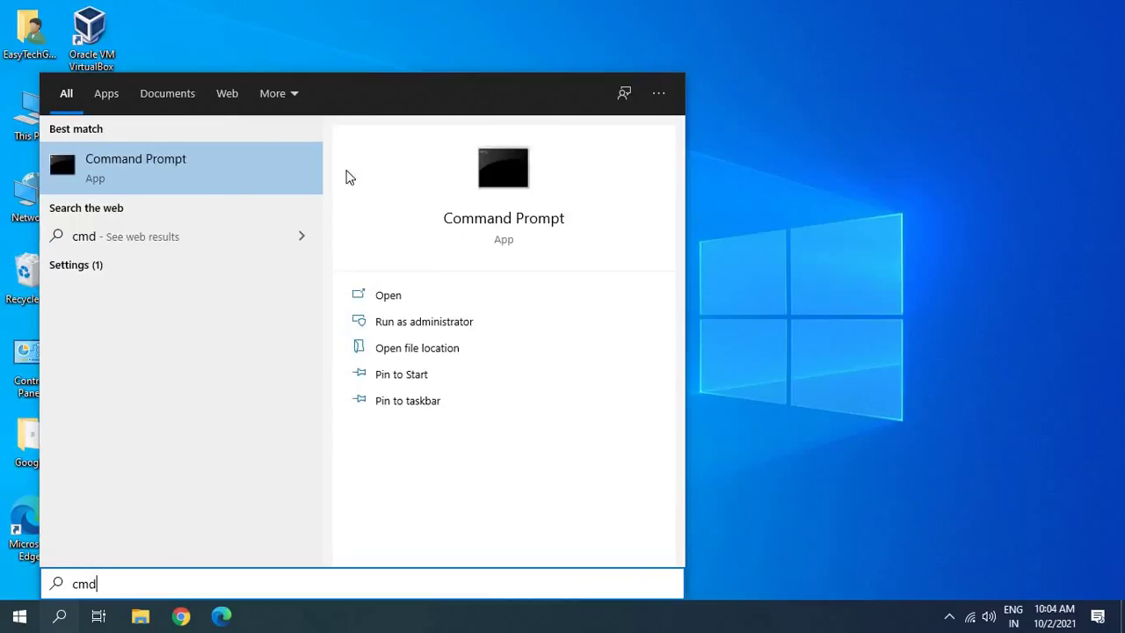
pyautogui.click(414, 325)
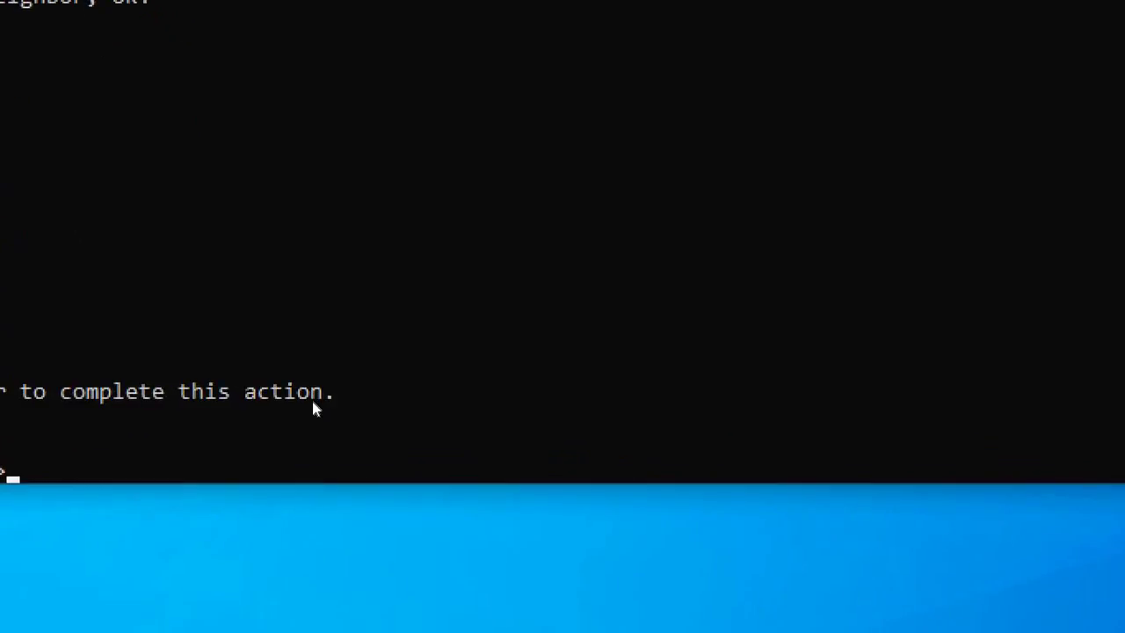
# Run 'netsh winsock reset' in the Command Prompt, then close the window.
pyautogui.write('netsh int ip reset')
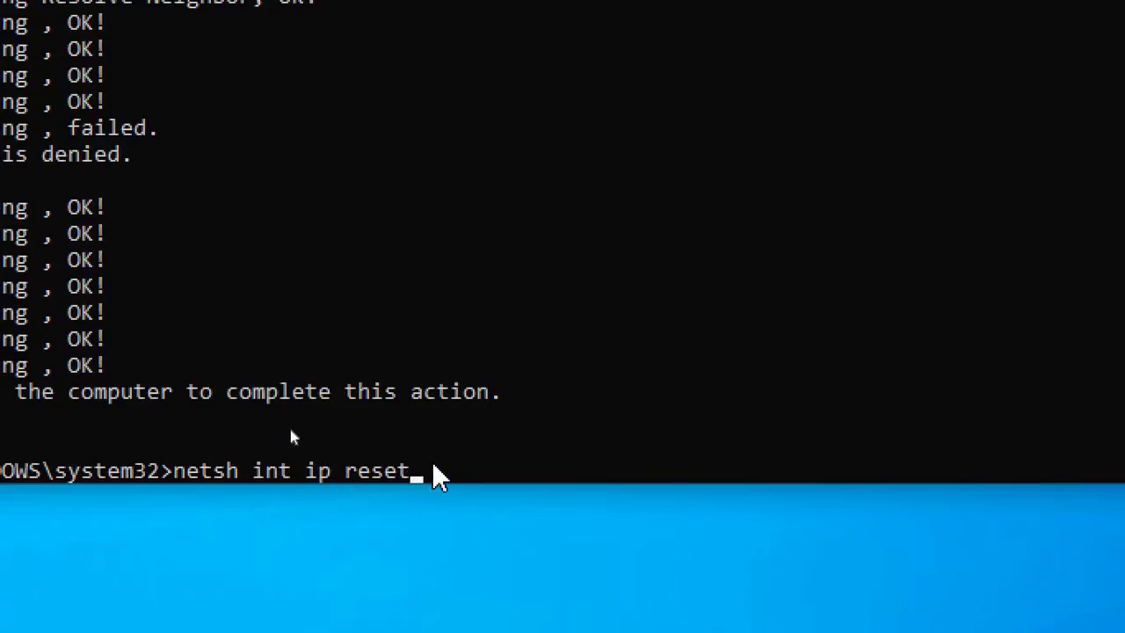
pyautogui.press('Escape')
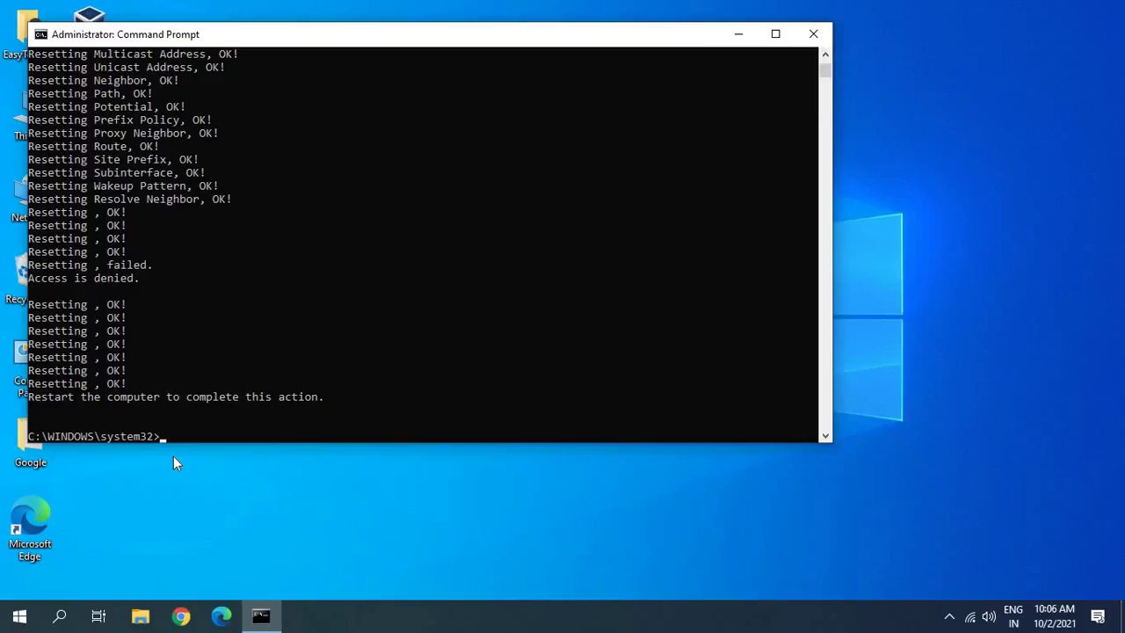
pyautogui.write('sh ')
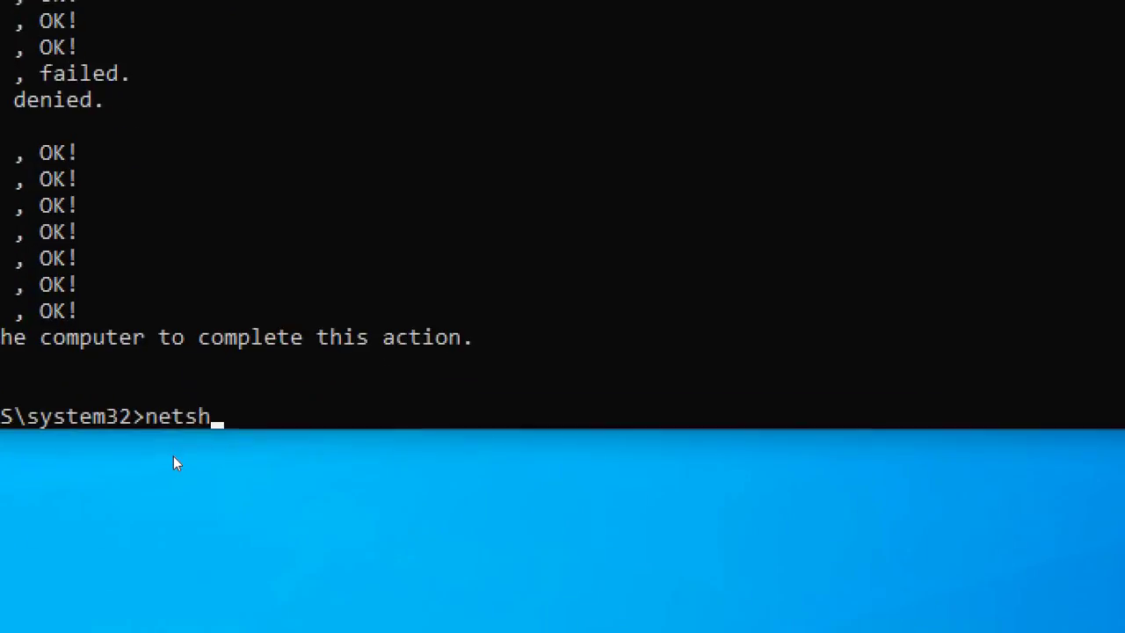
pyautogui.write('wincosk')
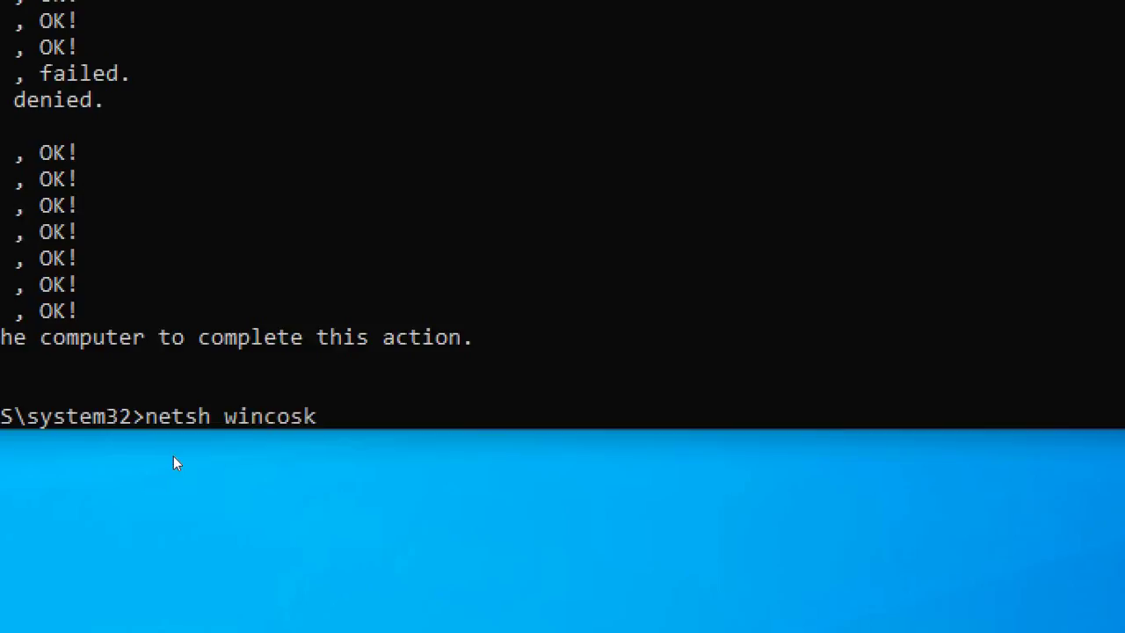
pyautogui.press('BackSpace')
pyautogui.press('BackSpace')
pyautogui.press('BackSpace')
pyautogui.press('BackSpace')
pyautogui.write('sock reset')
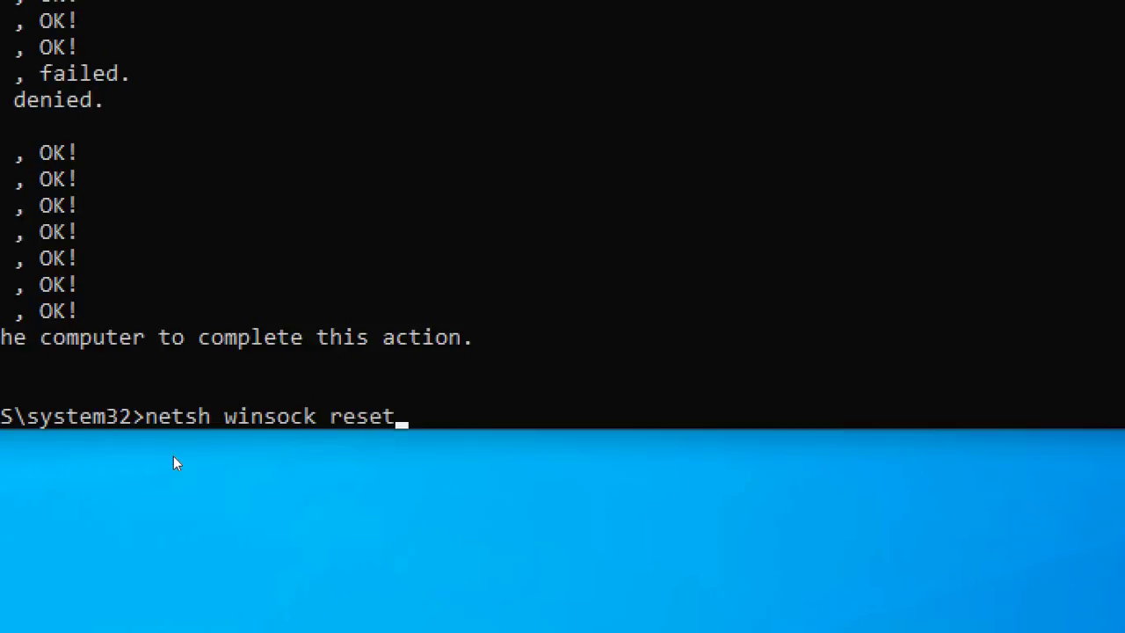
pyautogui.press('Return')
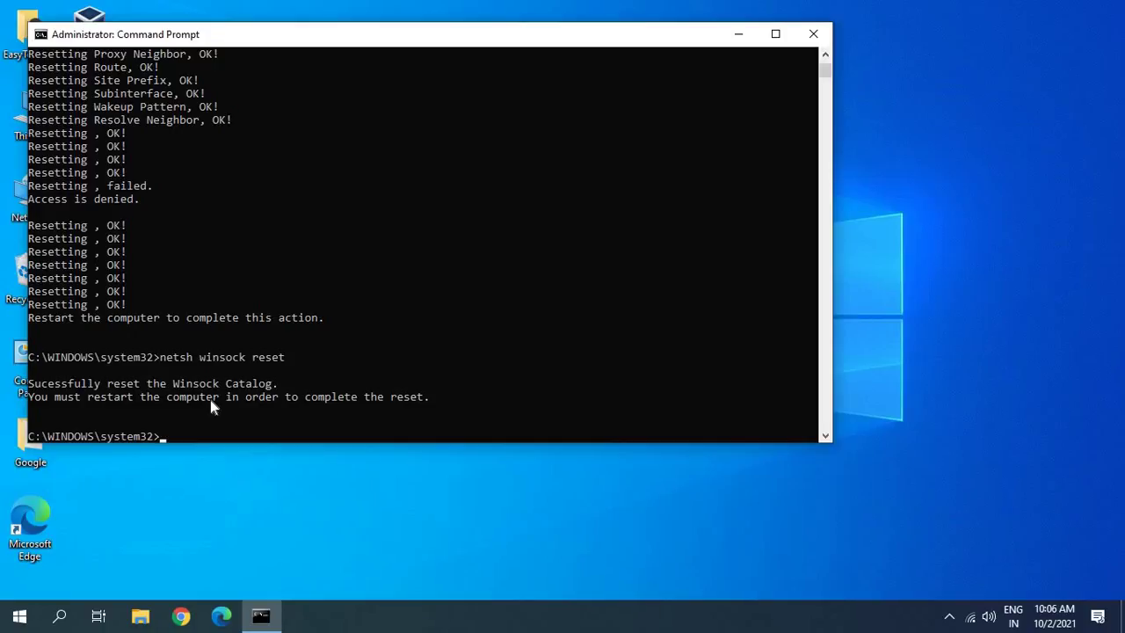
pyautogui.click(812, 34)
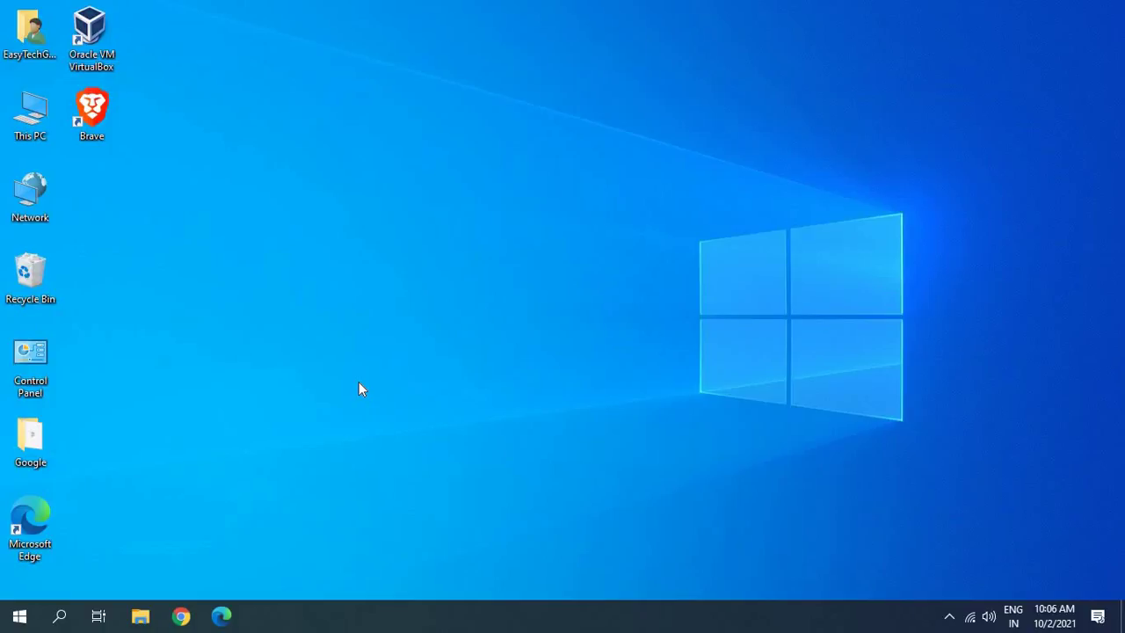
# Open Network Connections by running ncpa.cpl from the Run box.
pyautogui.press('super+r')
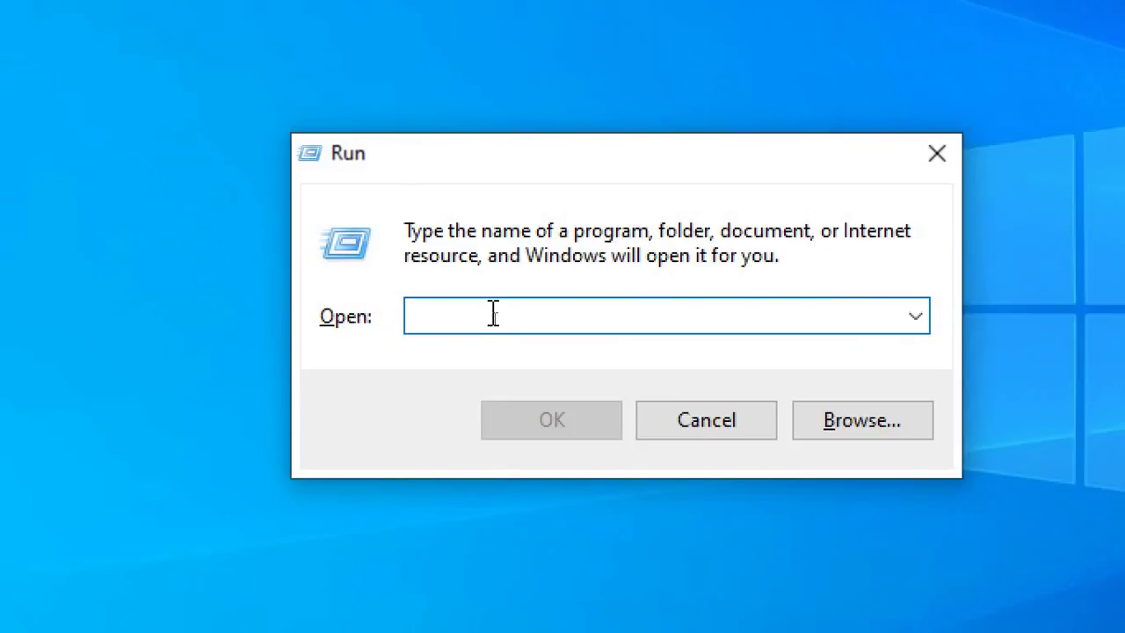
pyautogui.write('ncpa')
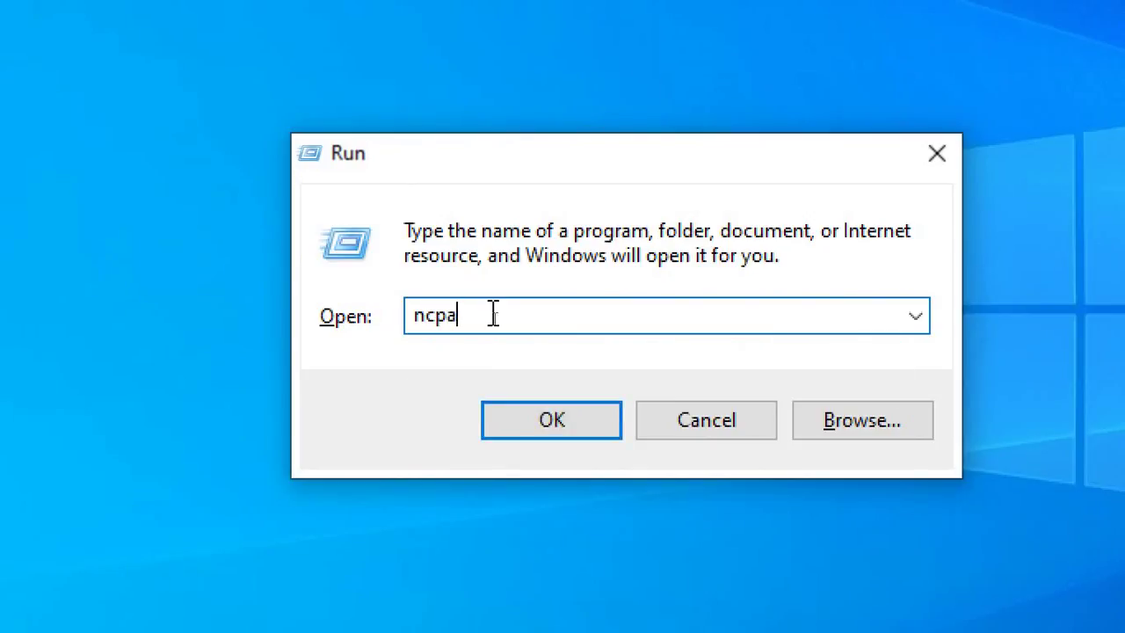
pyautogui.write('.cpl')
pyautogui.press('Return')
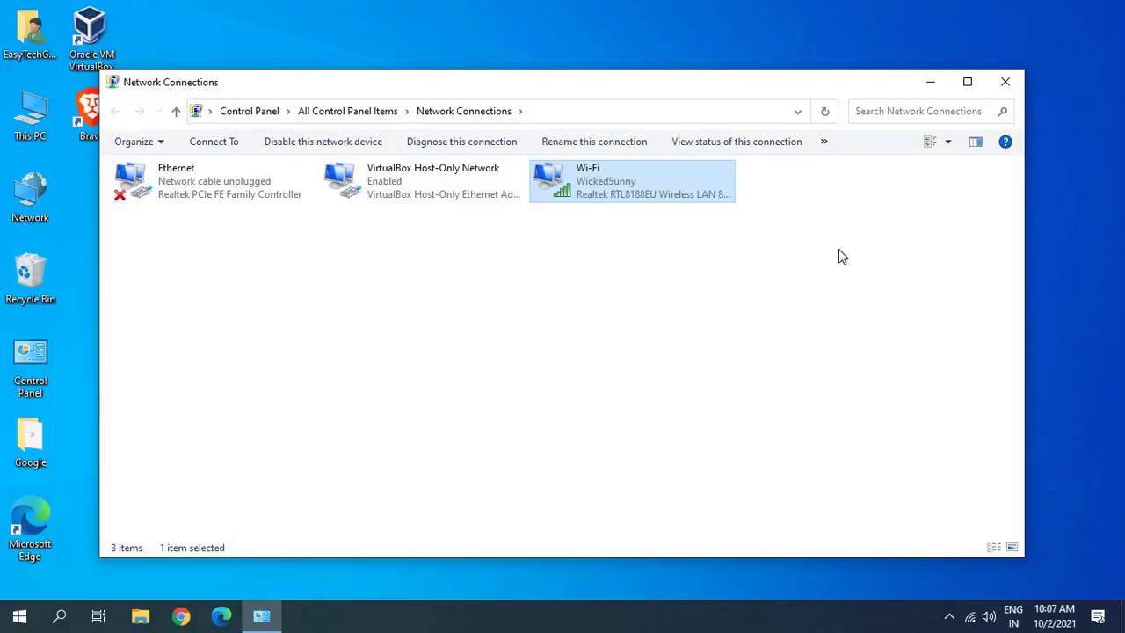
# Open the Internet Protocol Version 4 (TCP/IPv4) Properties from the Wi-Fi connection's properties.
pyautogui.rightClick(578, 182)
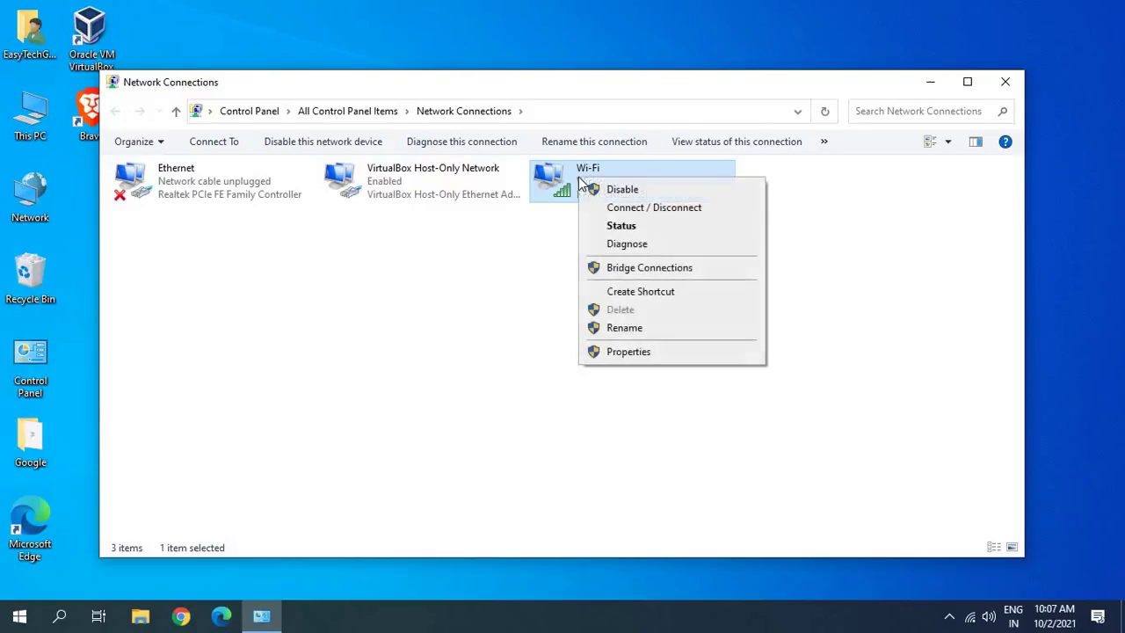
pyautogui.click(614, 353)
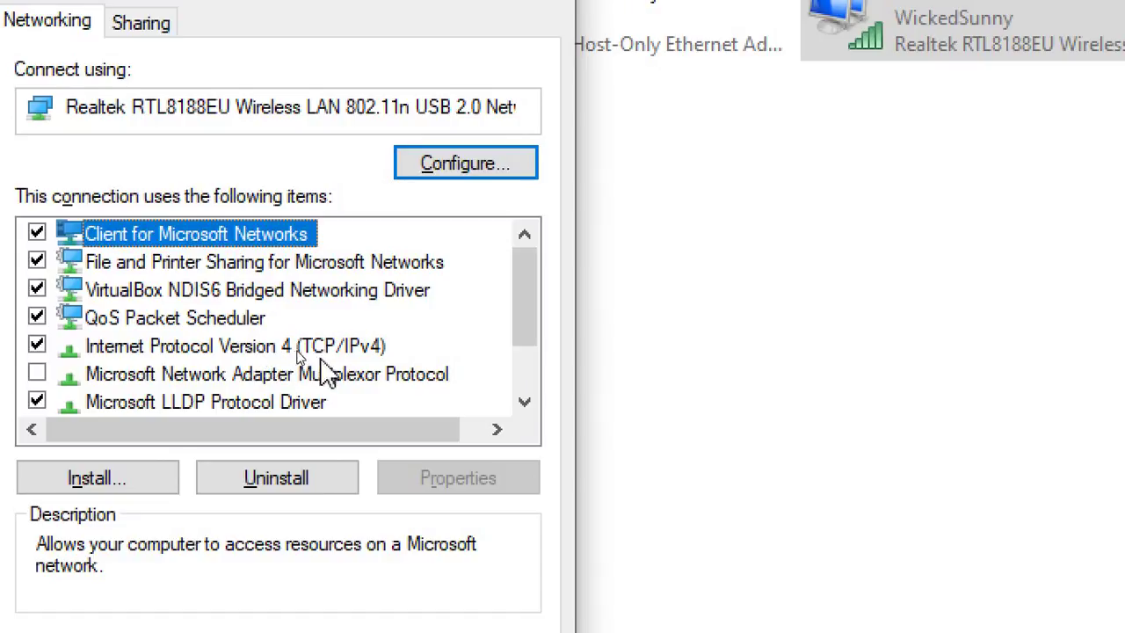
pyautogui.click(351, 349)
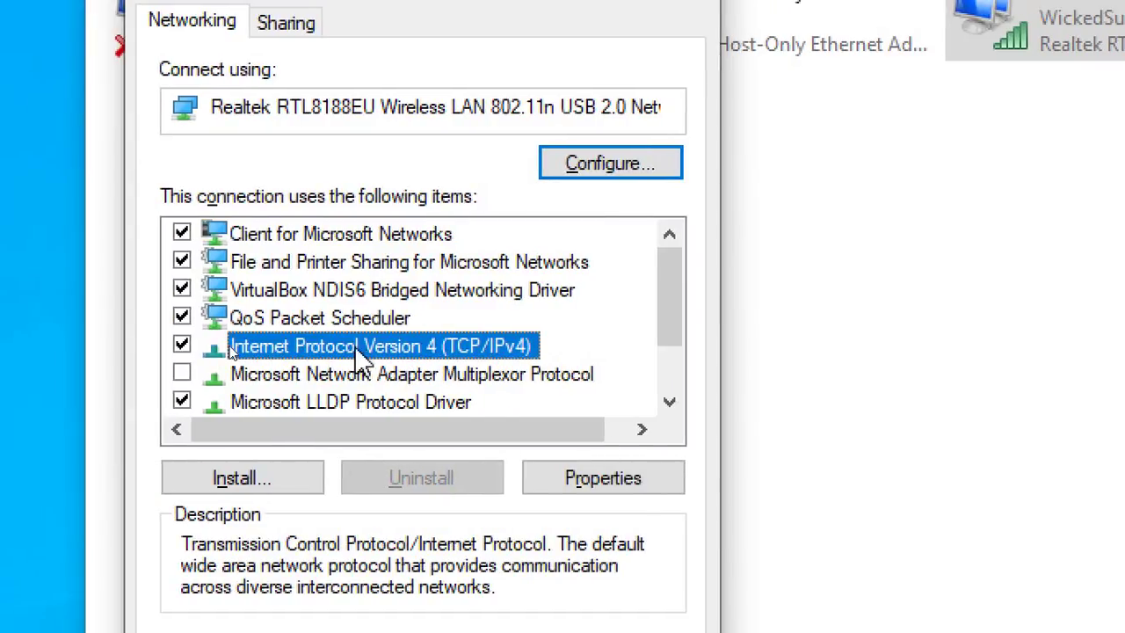
pyautogui.click(648, 488)
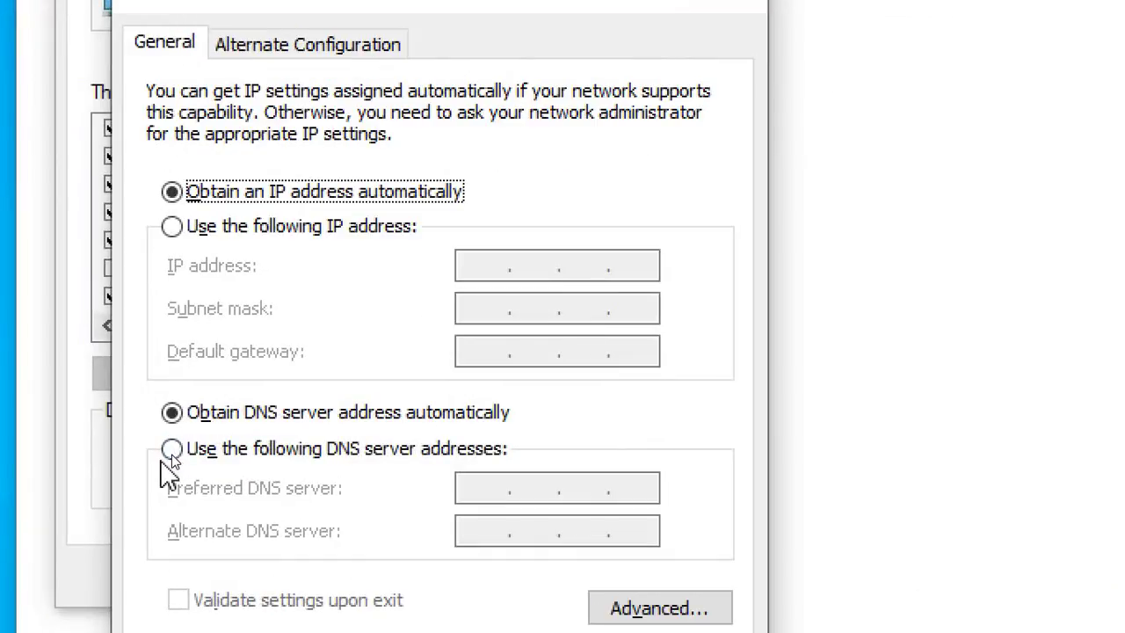
# Use manual DNS servers 8.8.8.8 (preferred) and 8.8.4.4 (alternate) for Wi-Fi and confirm.
pyautogui.click(177, 449)
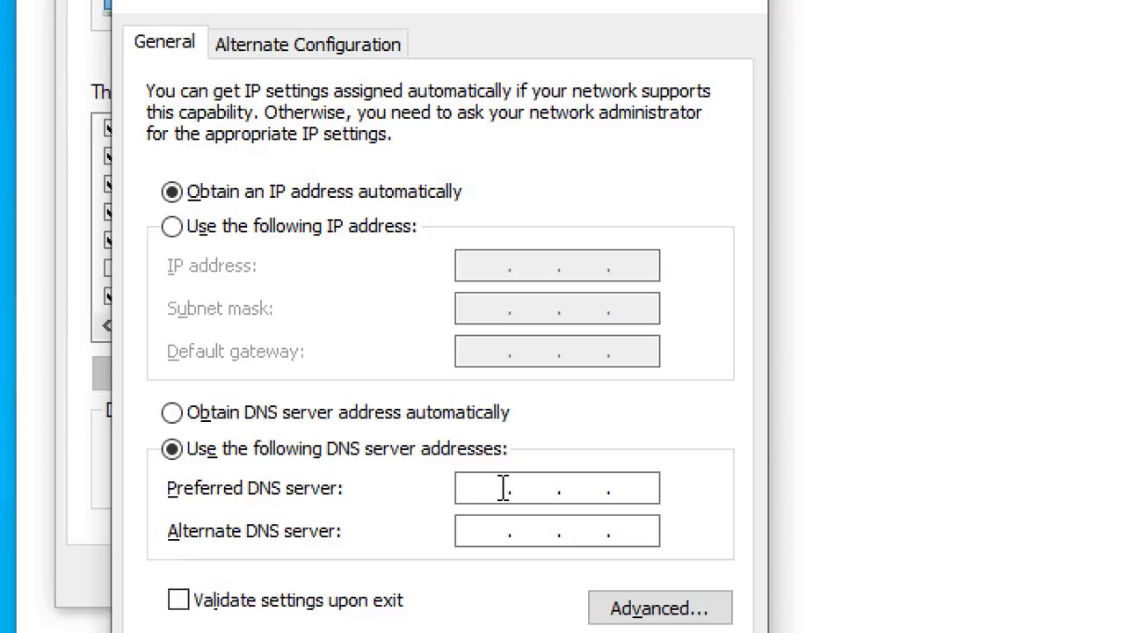
pyautogui.write('8.8.')
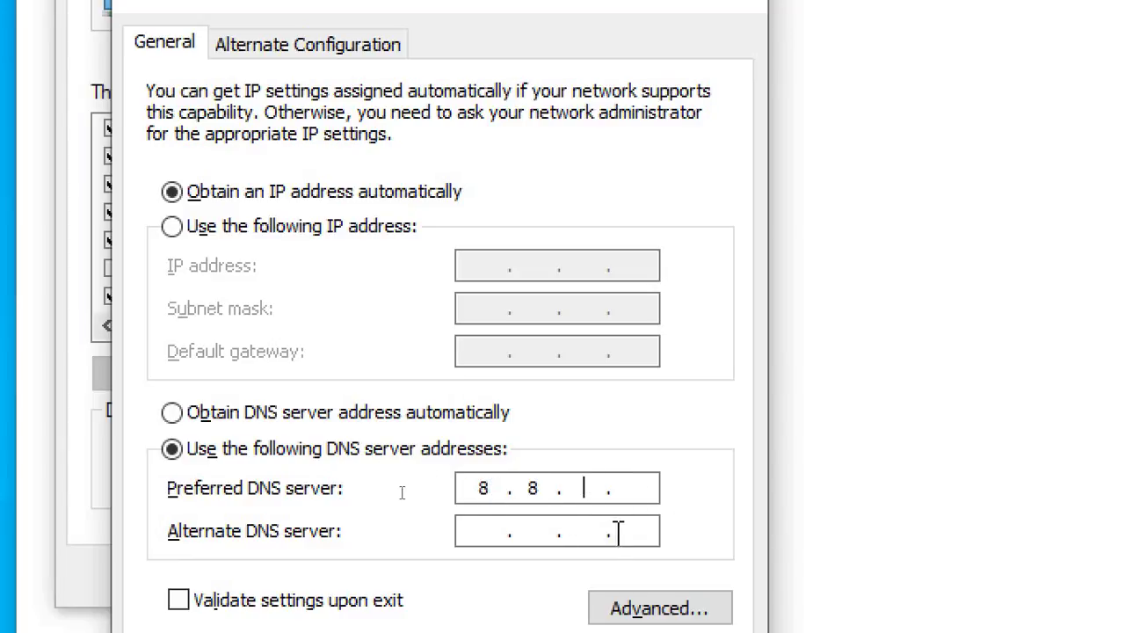
pyautogui.write('8.8')
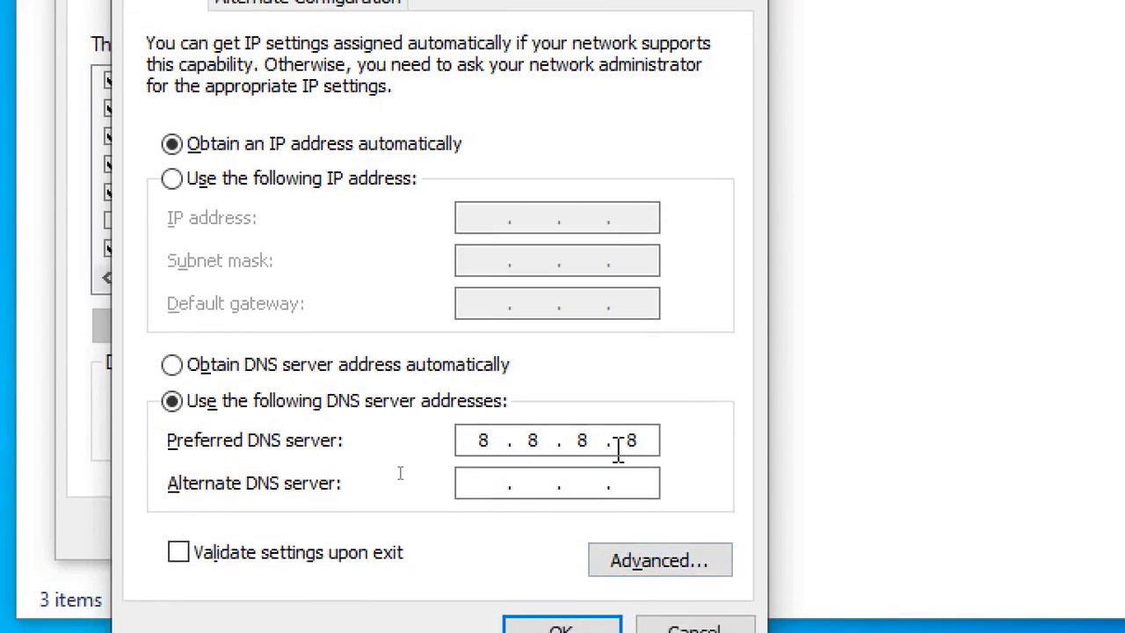
pyautogui.click(486, 484)
pyautogui.write('8.8')
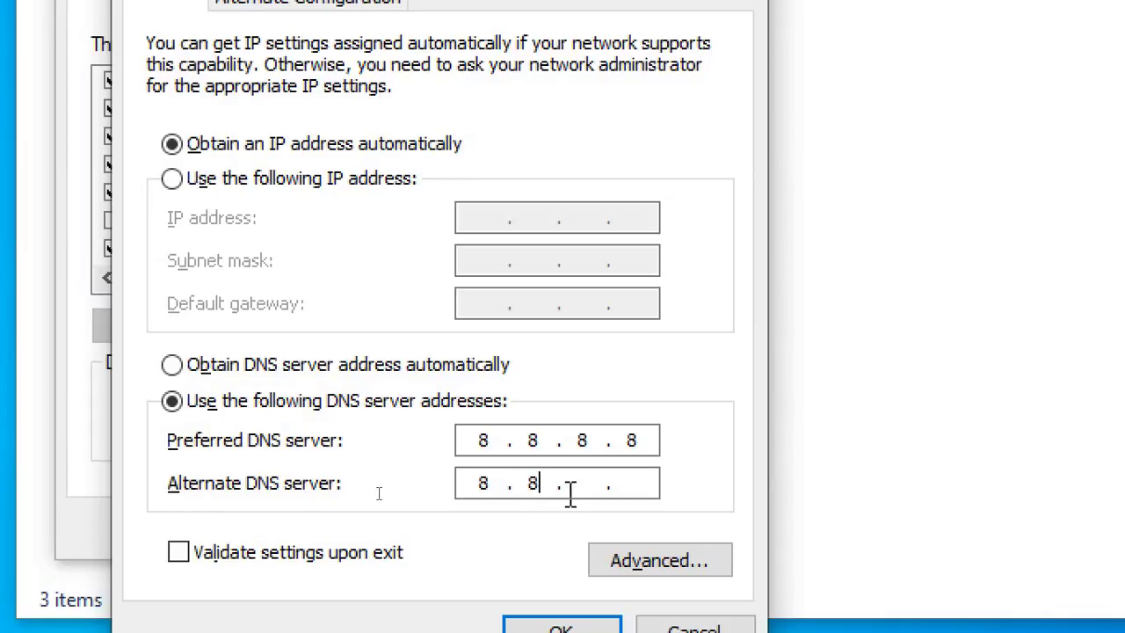
pyautogui.write('.4.4')
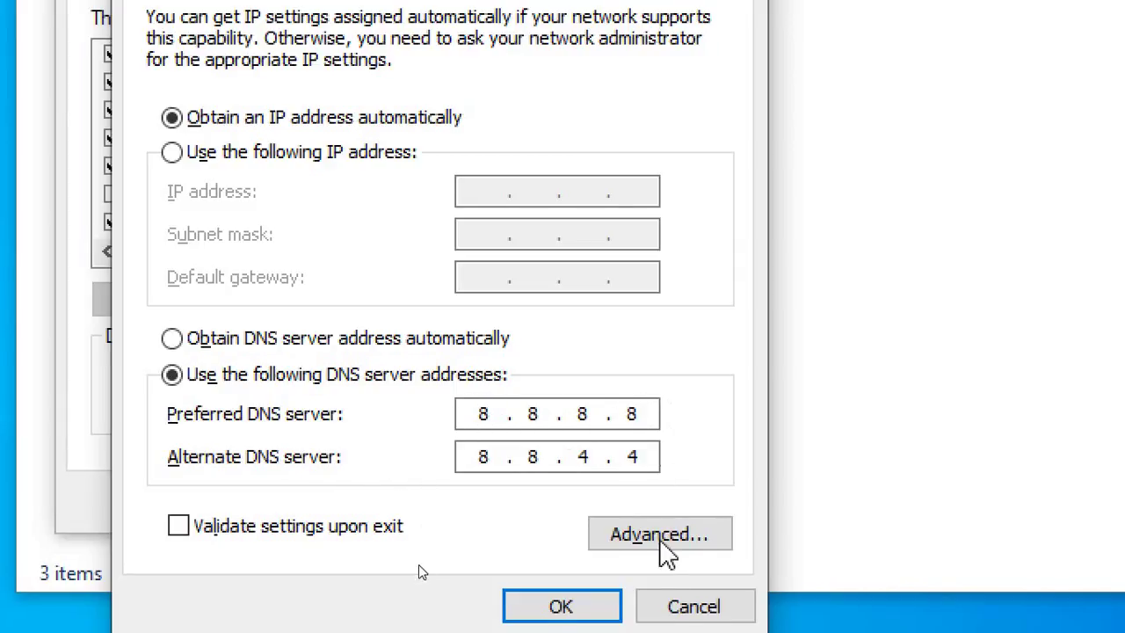
pyautogui.click(560, 606)
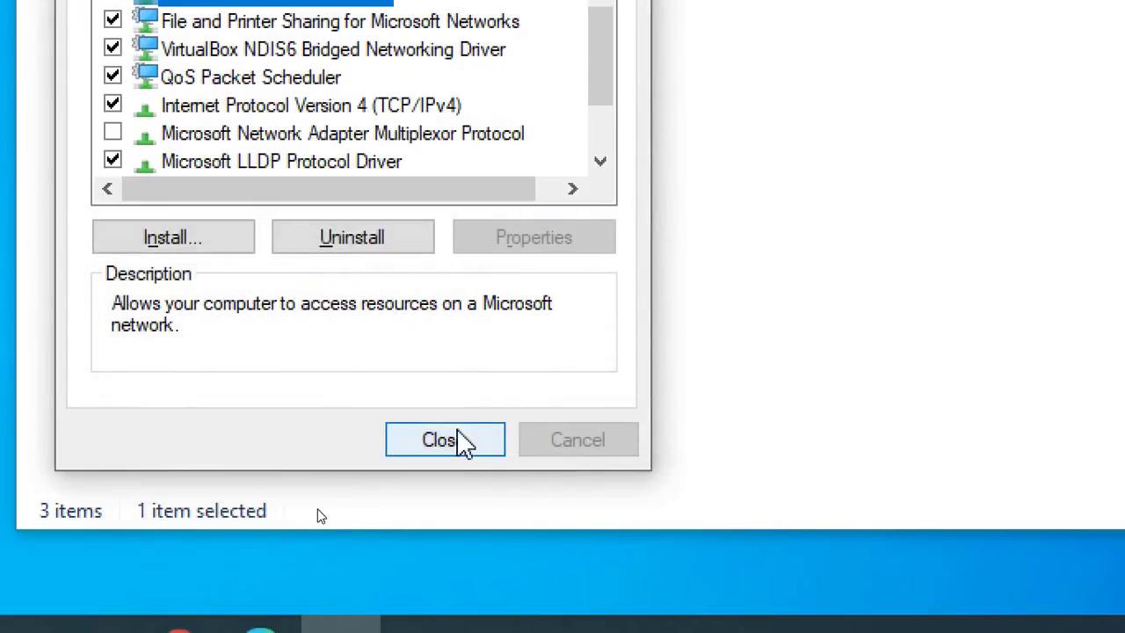
# Close Wi-Fi Properties and the Network Connections window, returning to the desktop.
pyautogui.click(454, 440)
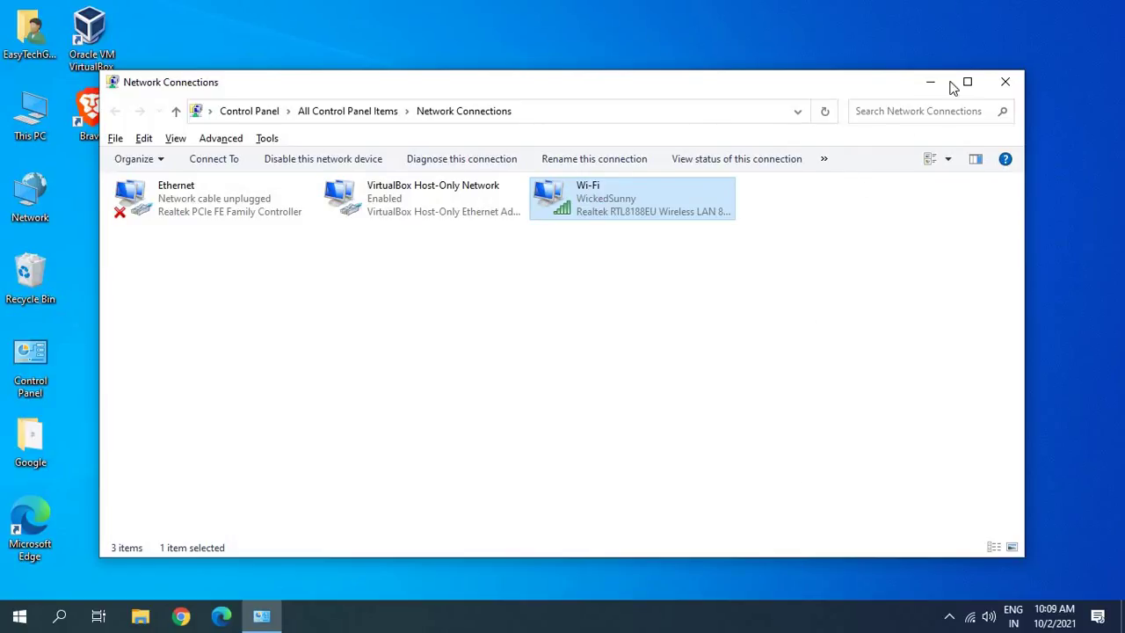
pyautogui.press('alt')
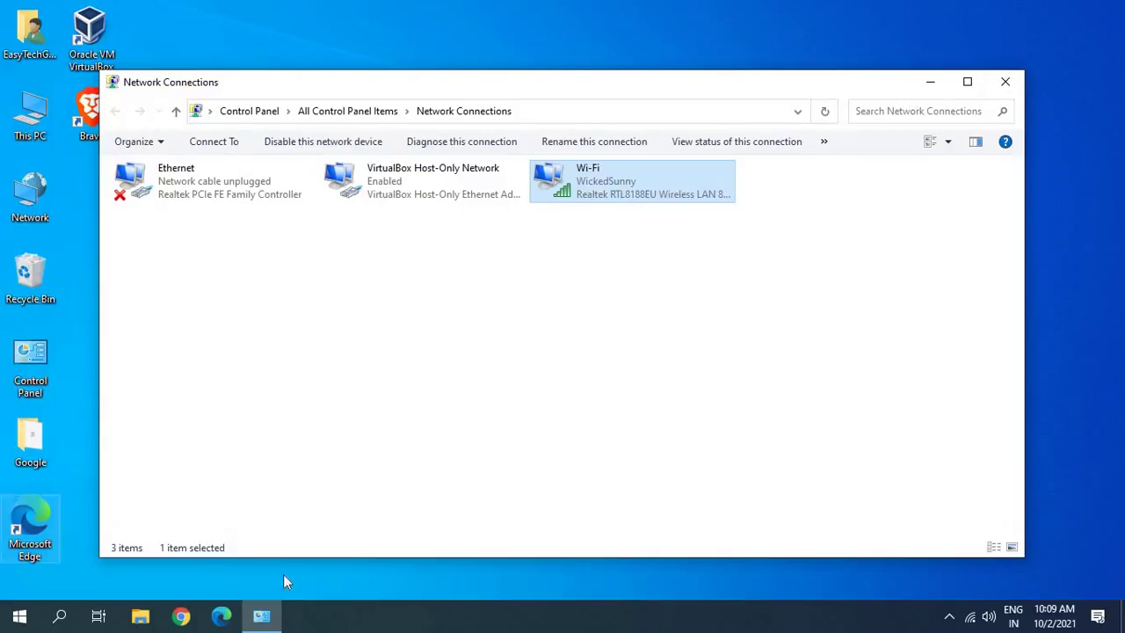
pyautogui.click(1005, 84)
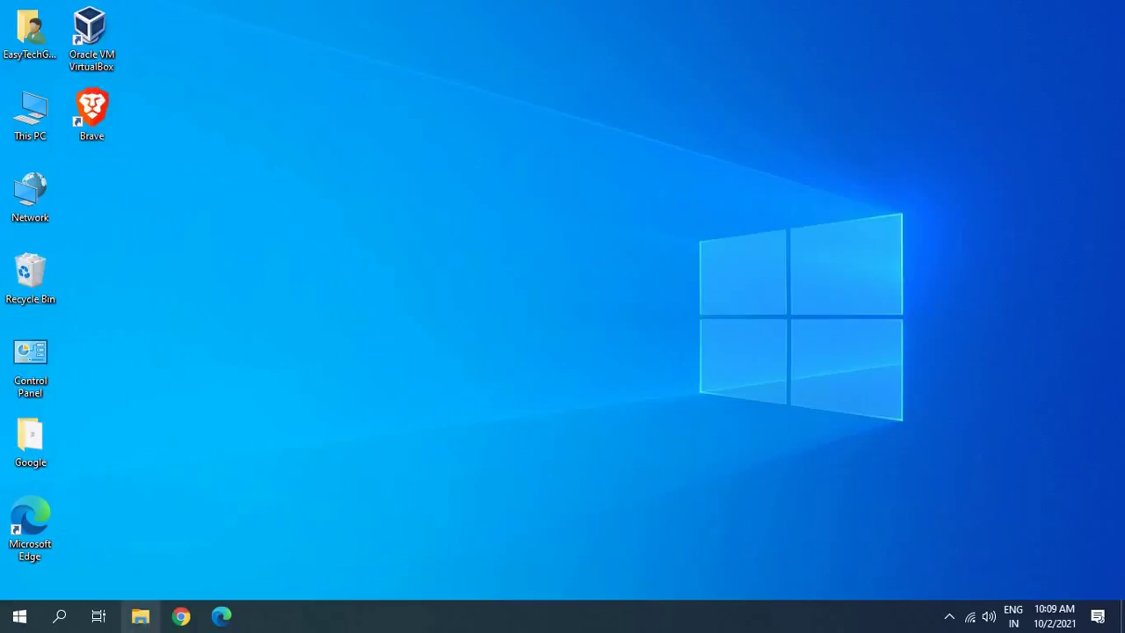
# Launch Device Manager from the Start context menu and expand Network adapters.
pyautogui.rightClick(19, 617)
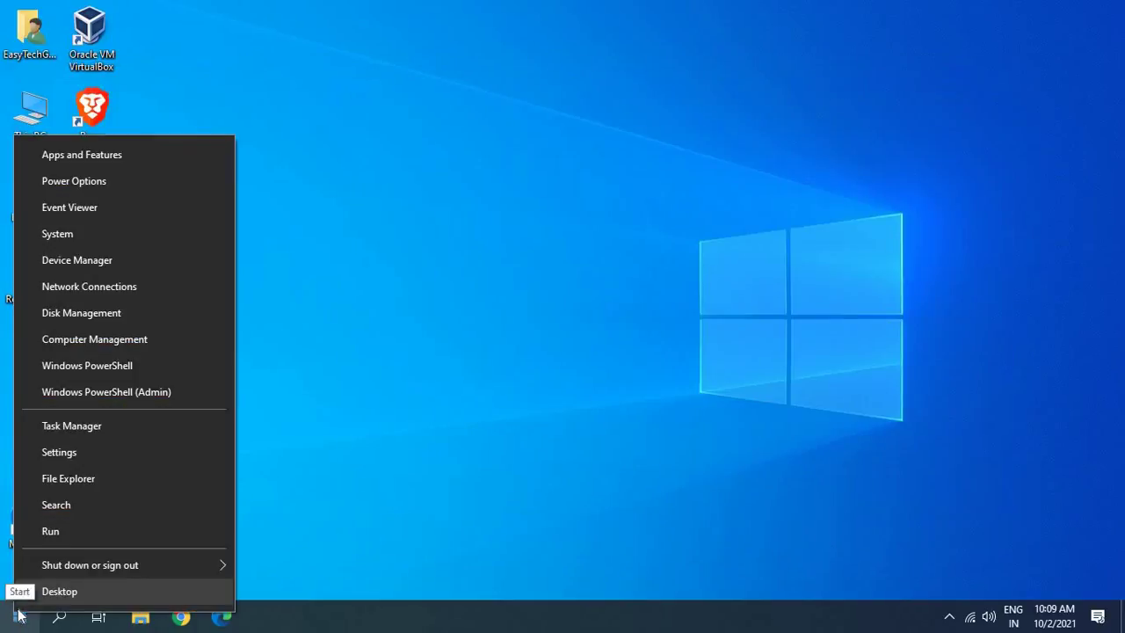
pyautogui.click(67, 263)
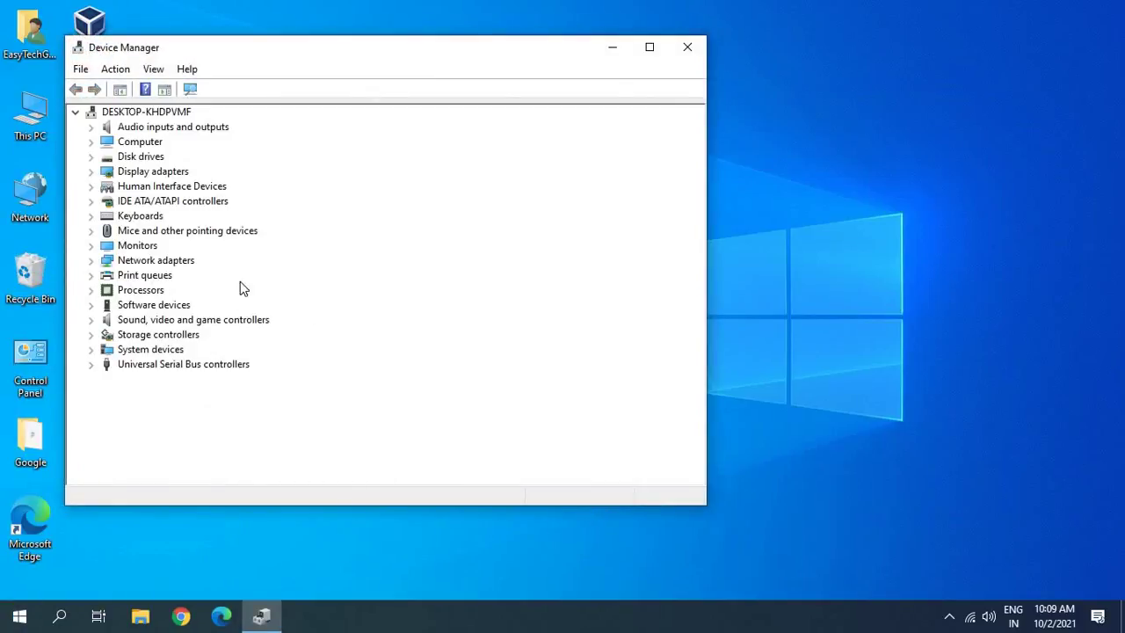
pyautogui.click(91, 260)
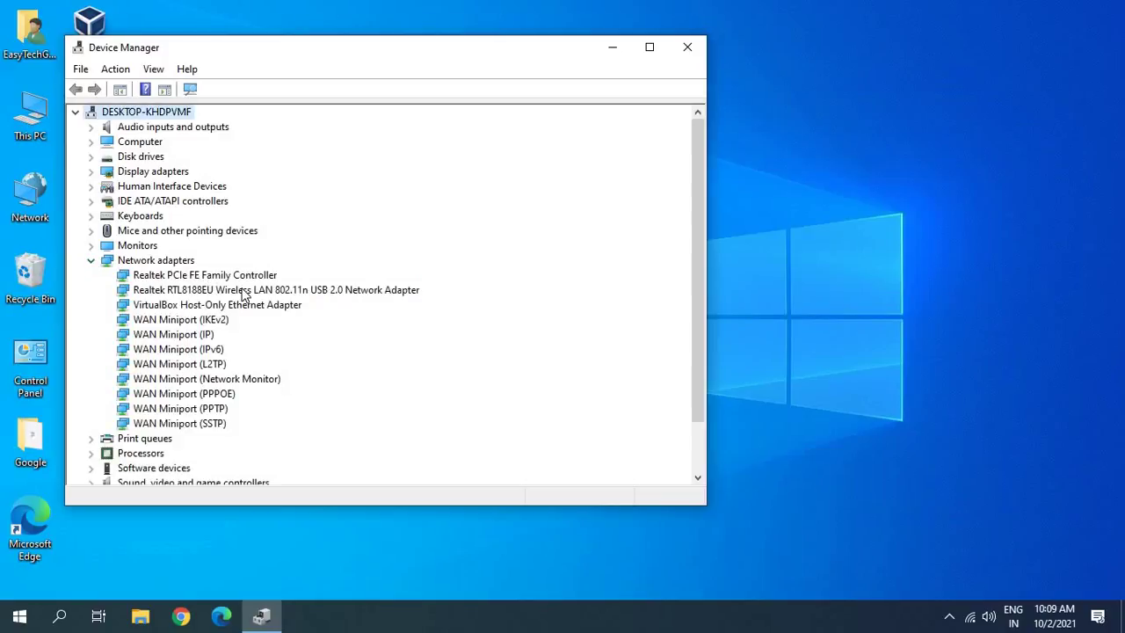
# Search automatically for a Realtek RTL8188EU driver update; the best driver is already installed.
pyautogui.click(208, 290)
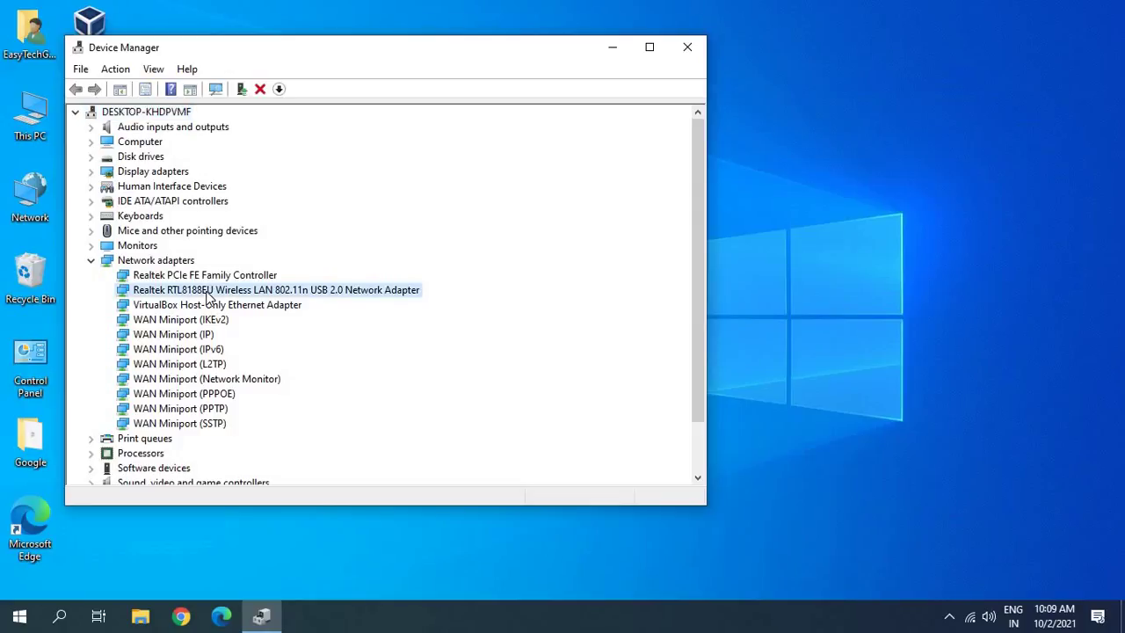
pyautogui.rightClick(207, 293)
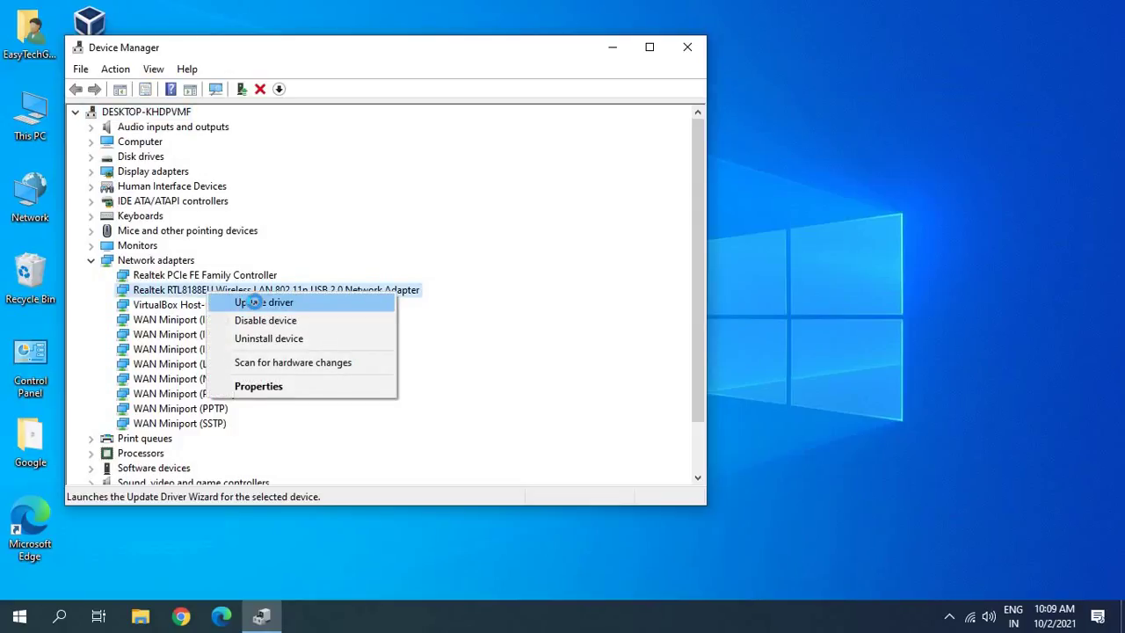
pyautogui.click(255, 305)
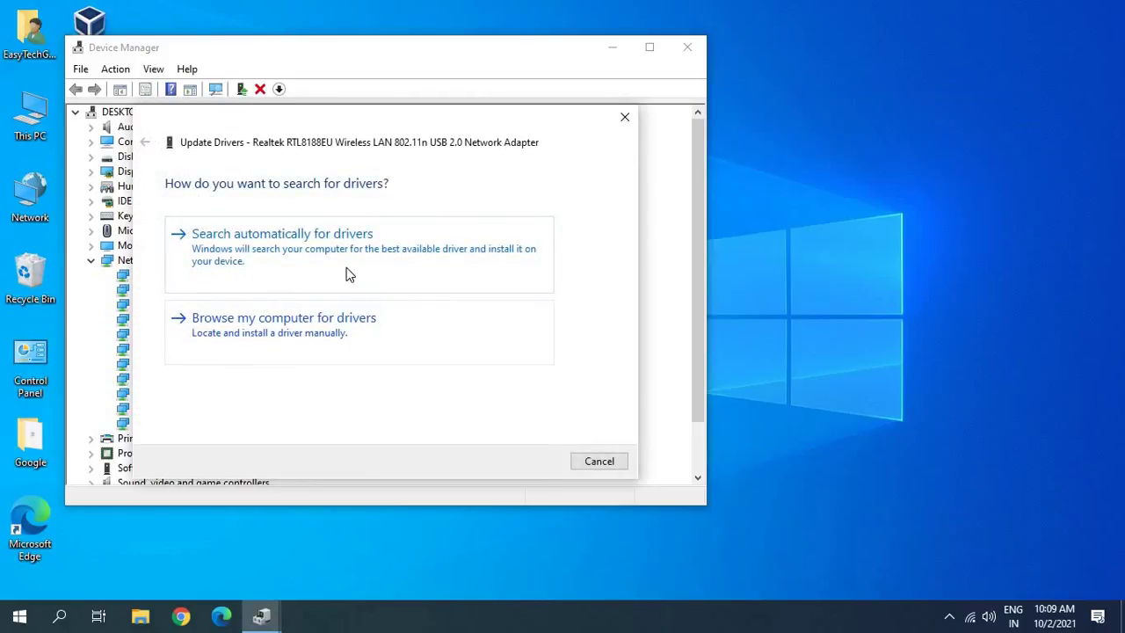
pyautogui.click(342, 273)
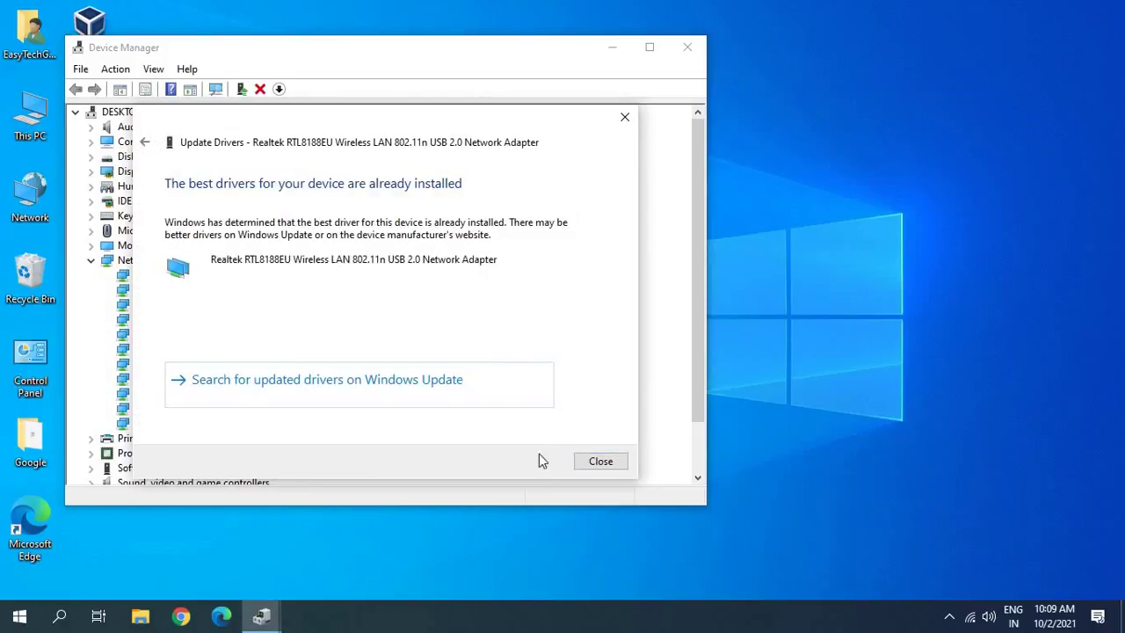
pyautogui.click(589, 465)
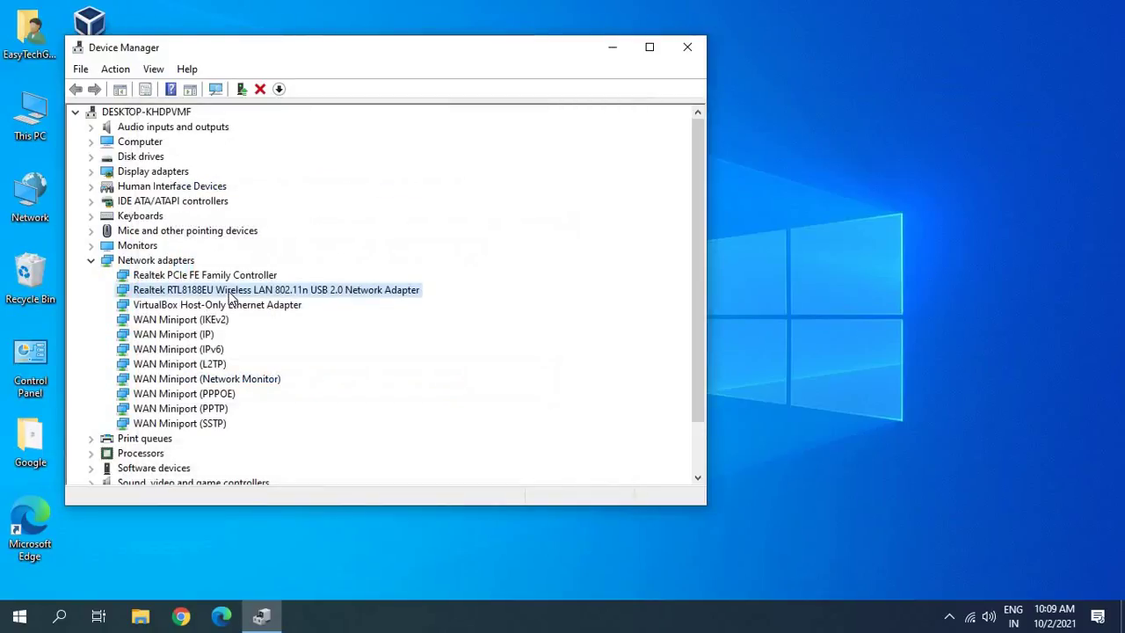
pyautogui.rightClick(239, 294)
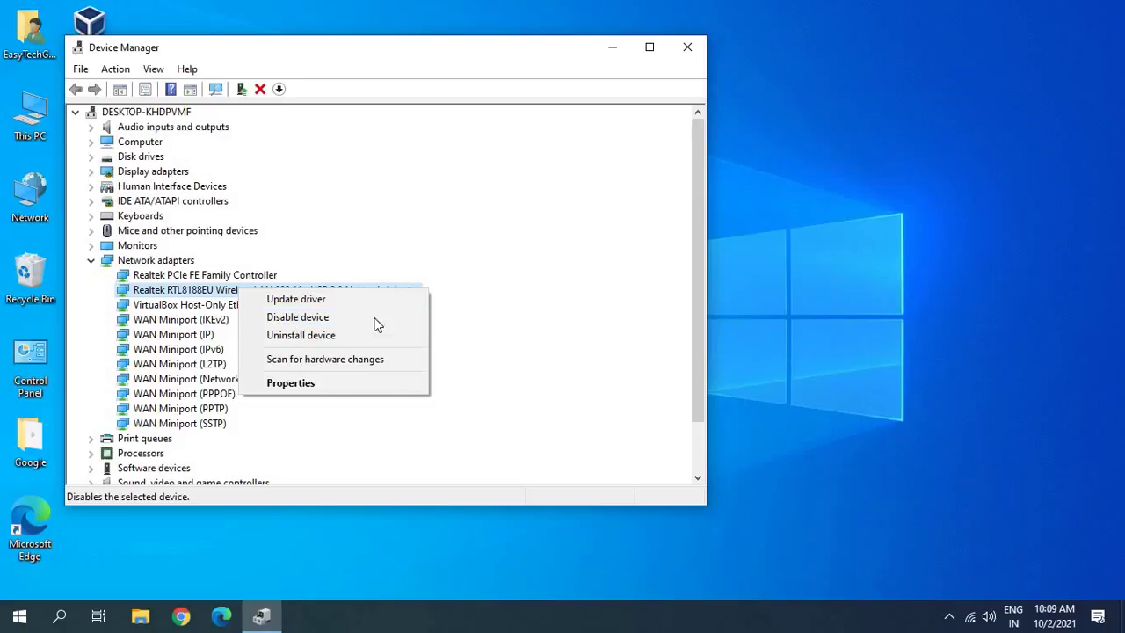
pyautogui.click(613, 325)
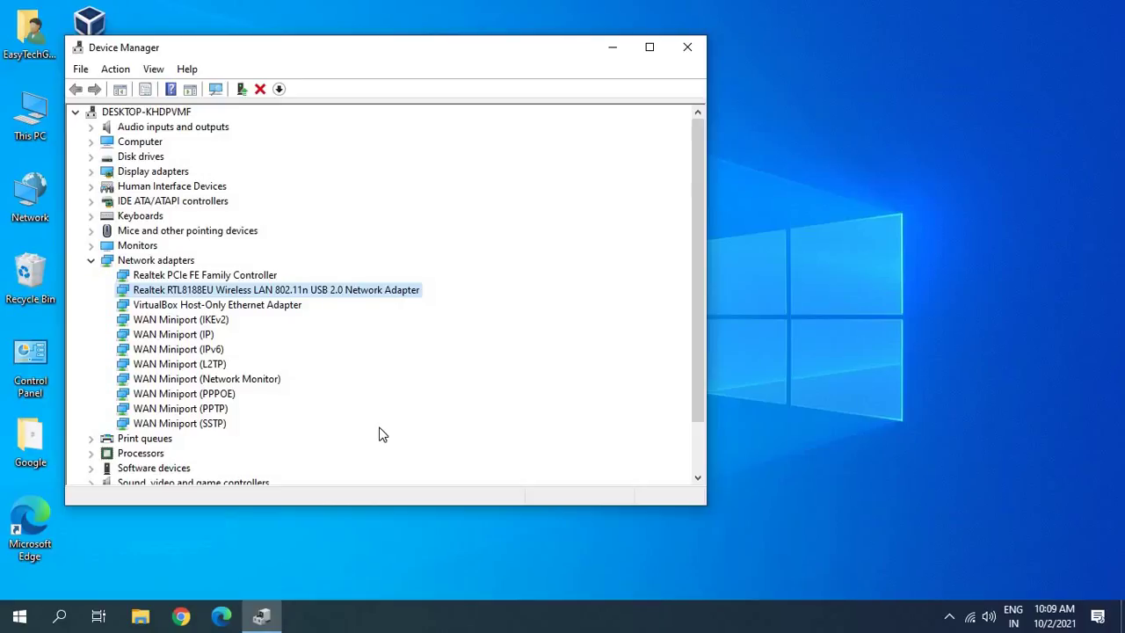
pyautogui.rightClick(255, 294)
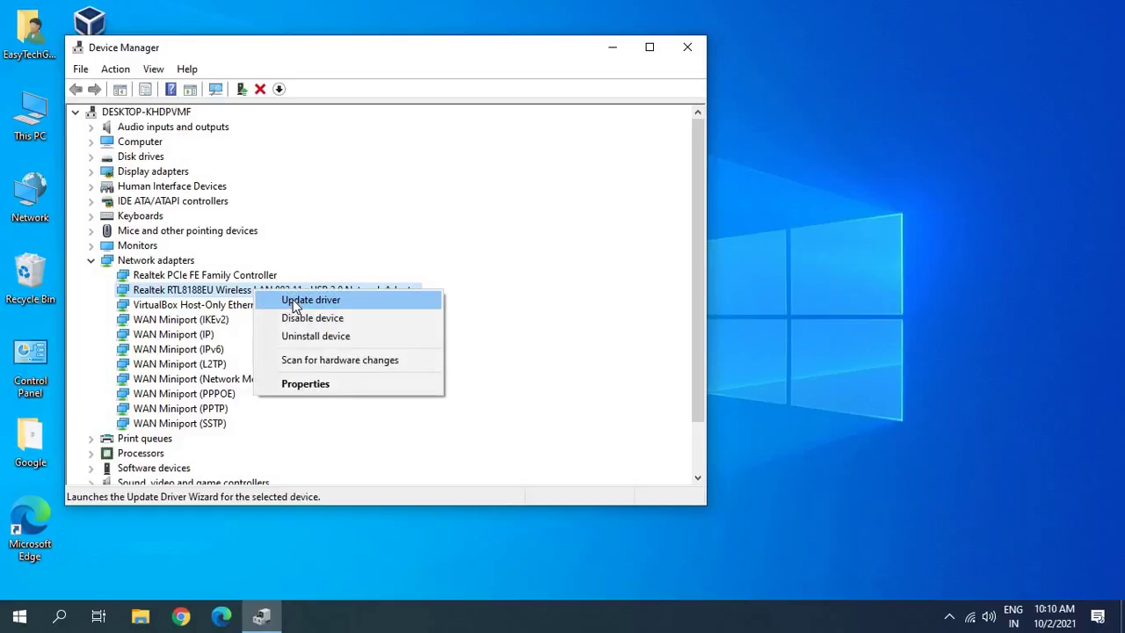
# Browse this computer for the Realtek adapter's driver and list the available compatible drivers.
pyautogui.click(291, 299)
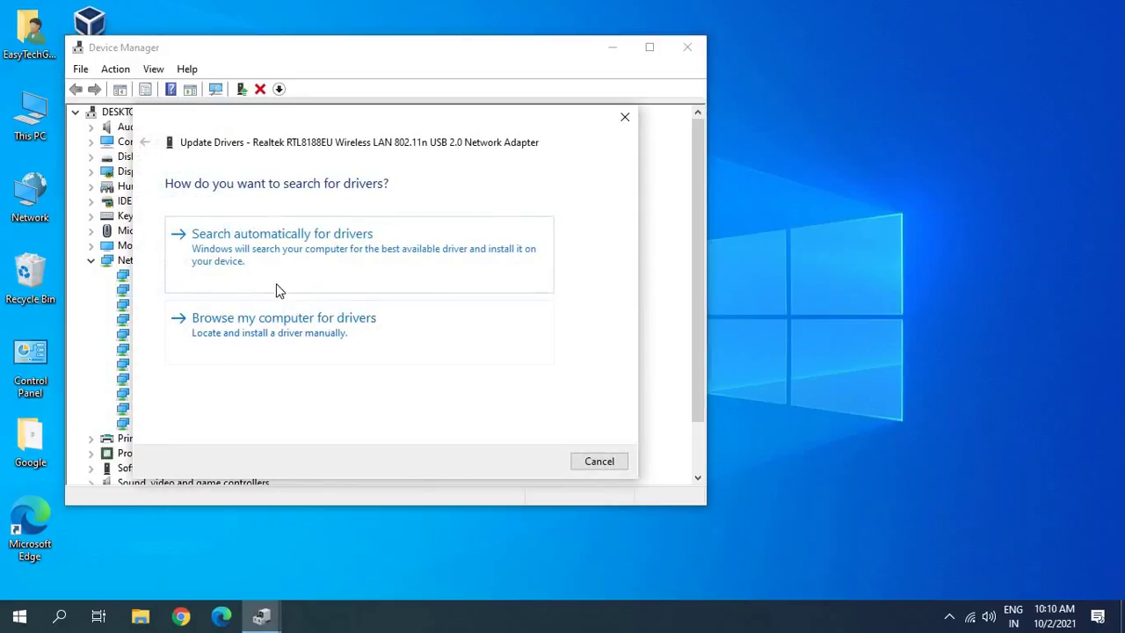
pyautogui.click(319, 334)
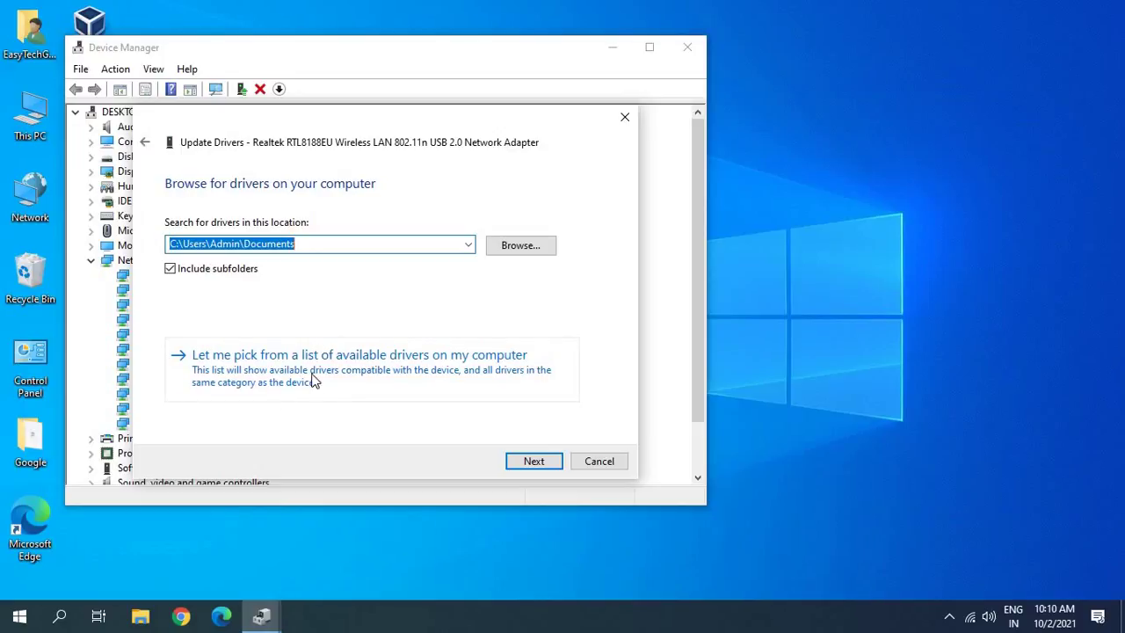
pyautogui.click(370, 374)
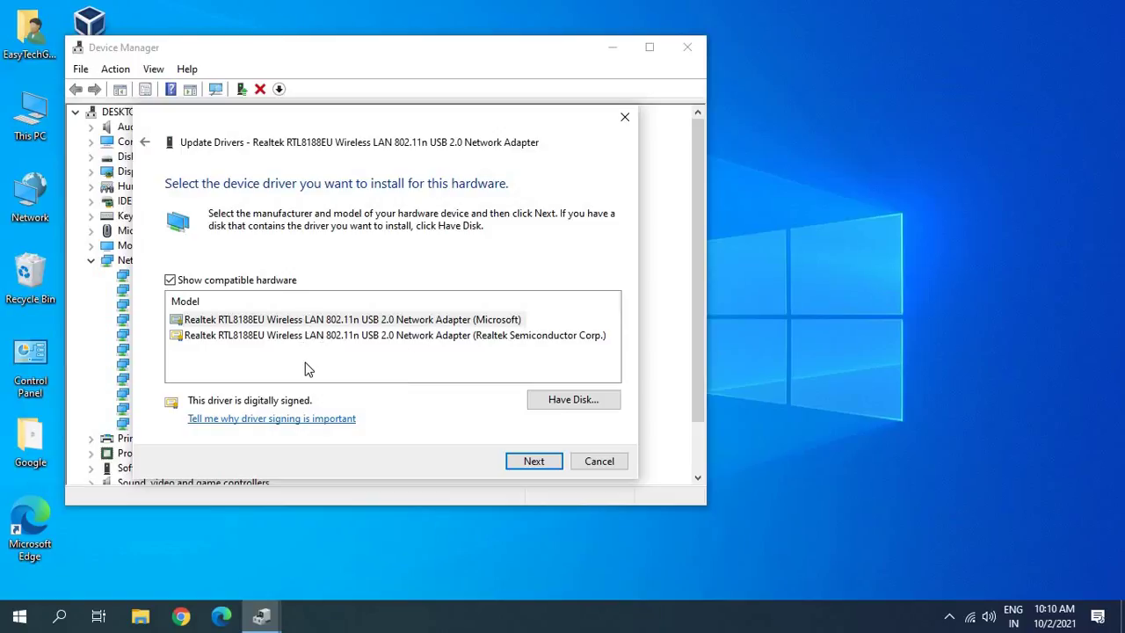
# Install the Realtek Semiconductor Corp. driver for the adapter, then launch Microsoft Edge.
pyautogui.click(325, 321)
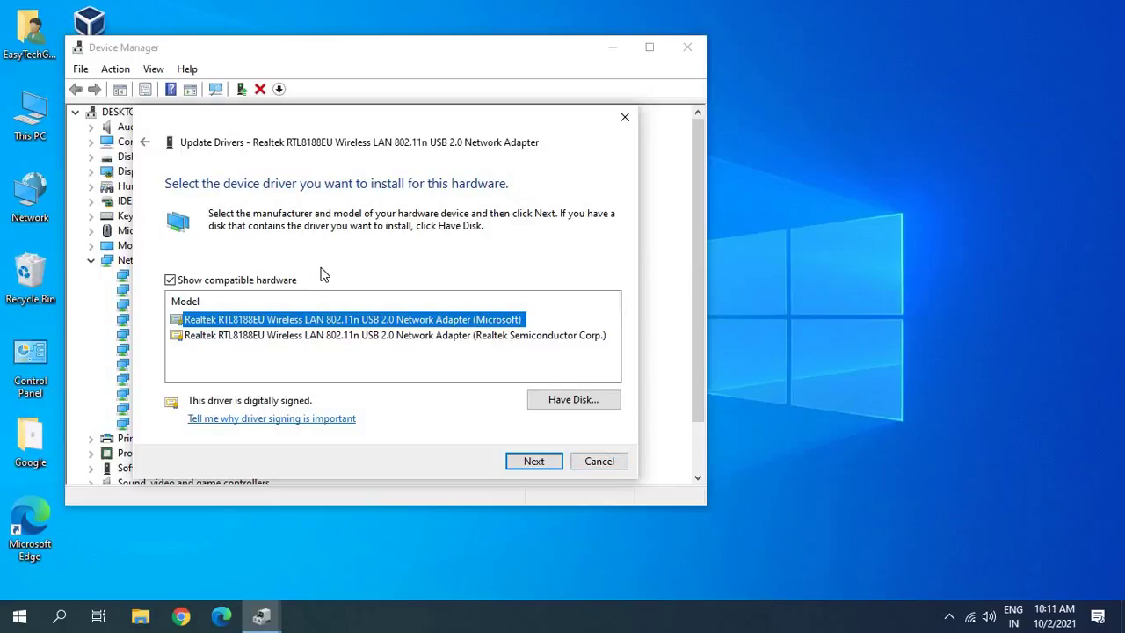
pyautogui.click(323, 337)
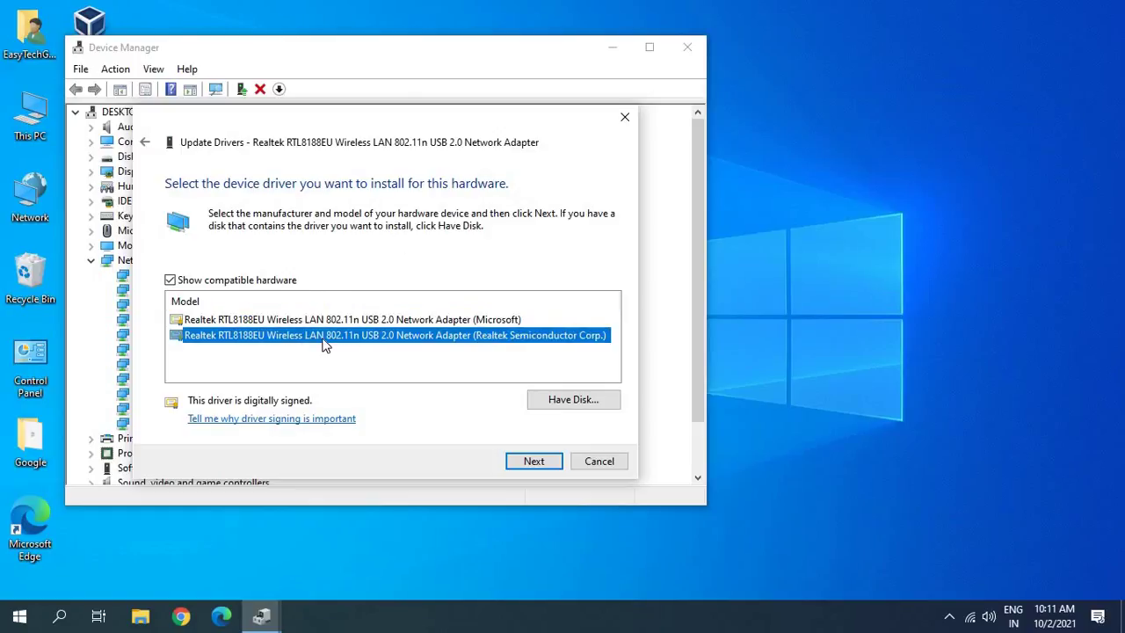
pyautogui.click(533, 462)
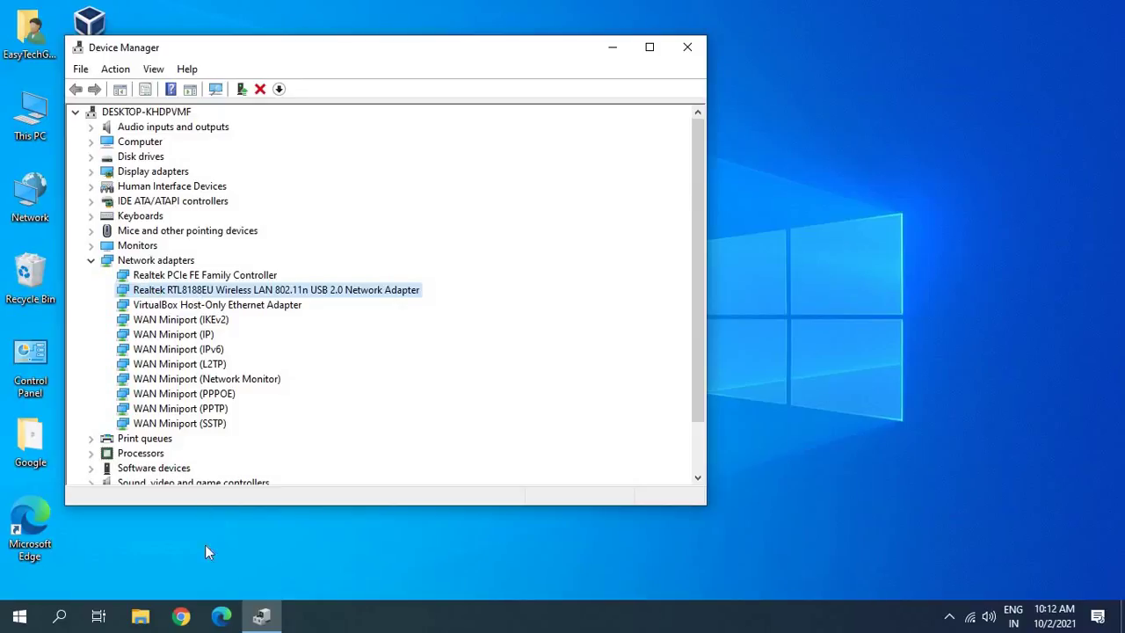
pyautogui.click(220, 618)
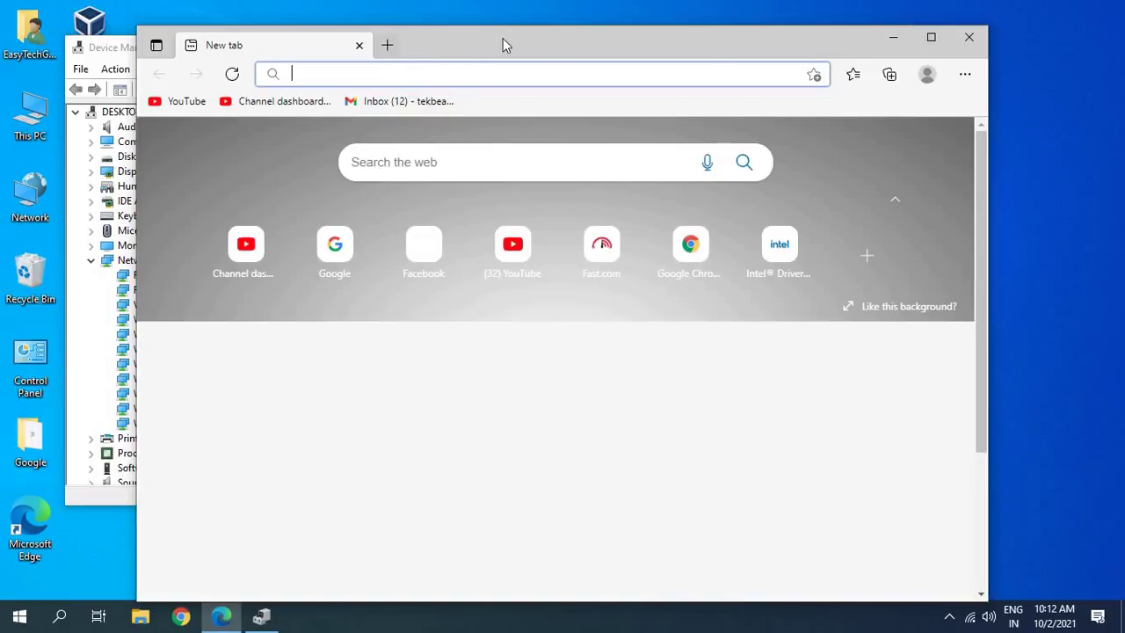
# Search Bing for 'realtek rtl8188eu w' and scan the results.
pyautogui.moveTo(503, 40); pyautogui.dragTo(574, 40)
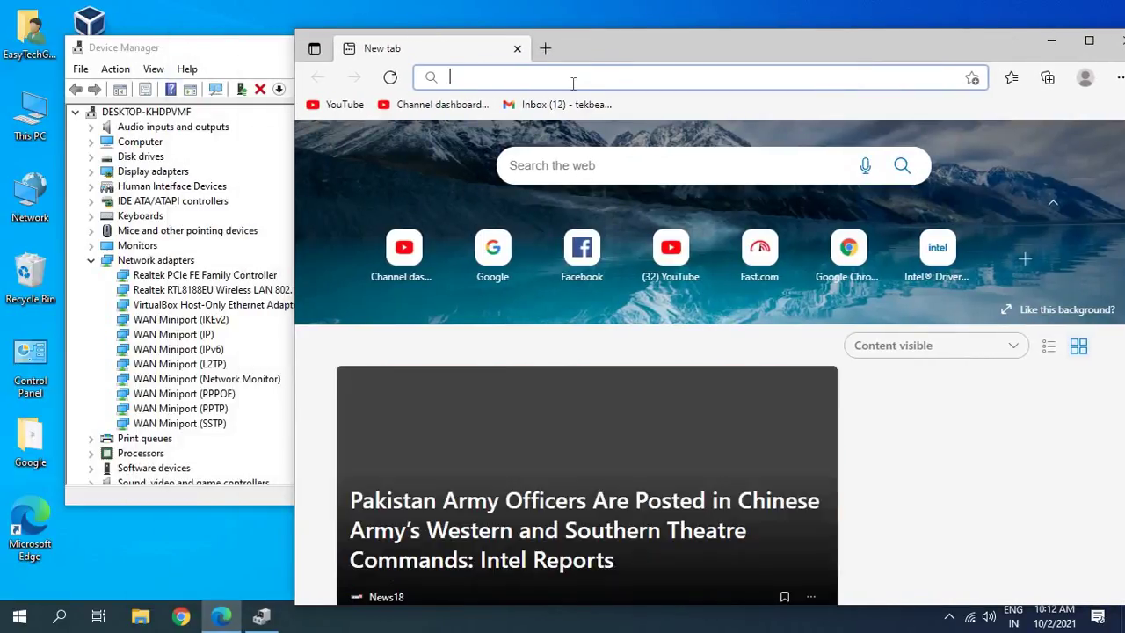
pyautogui.click(572, 82)
pyautogui.write('realt')
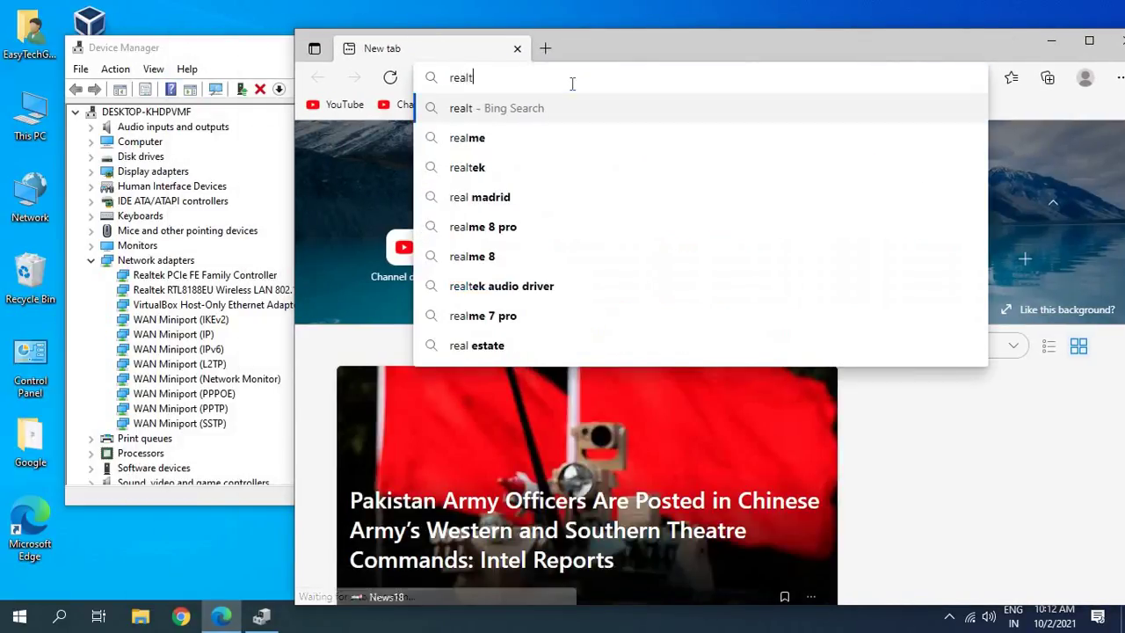
pyautogui.write('ek')
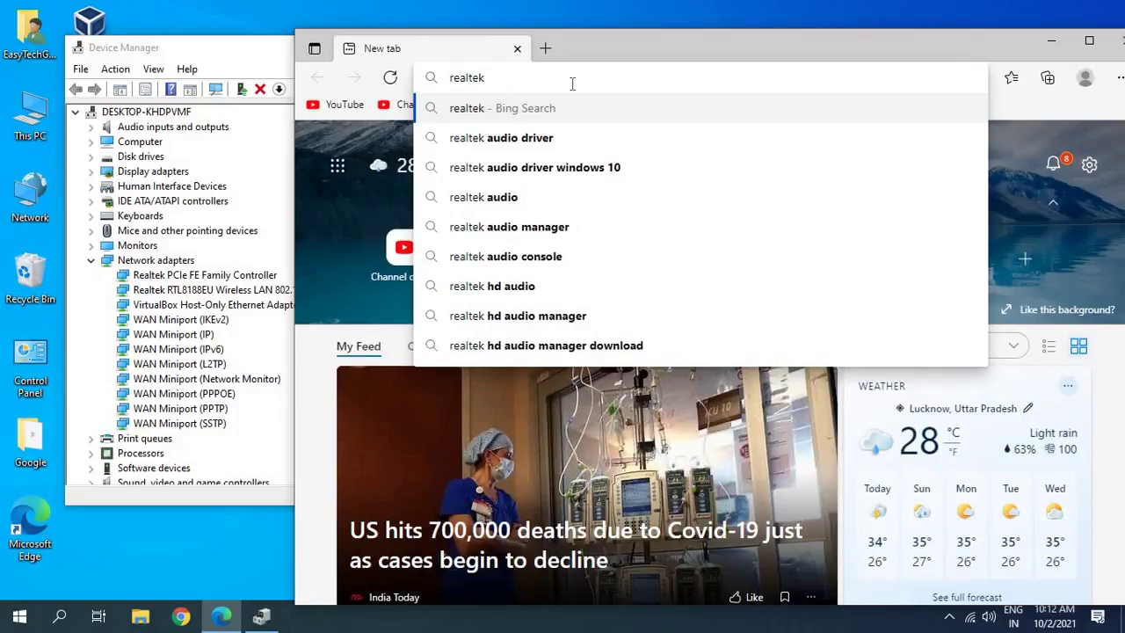
pyautogui.write(' rtl81')
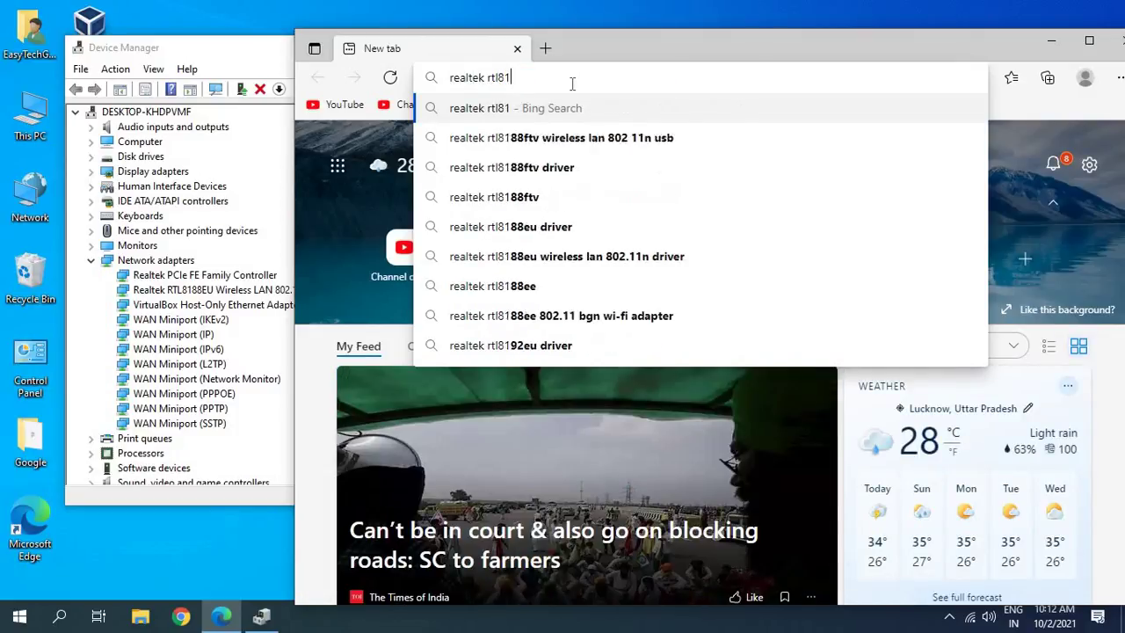
pyautogui.write('88eu')
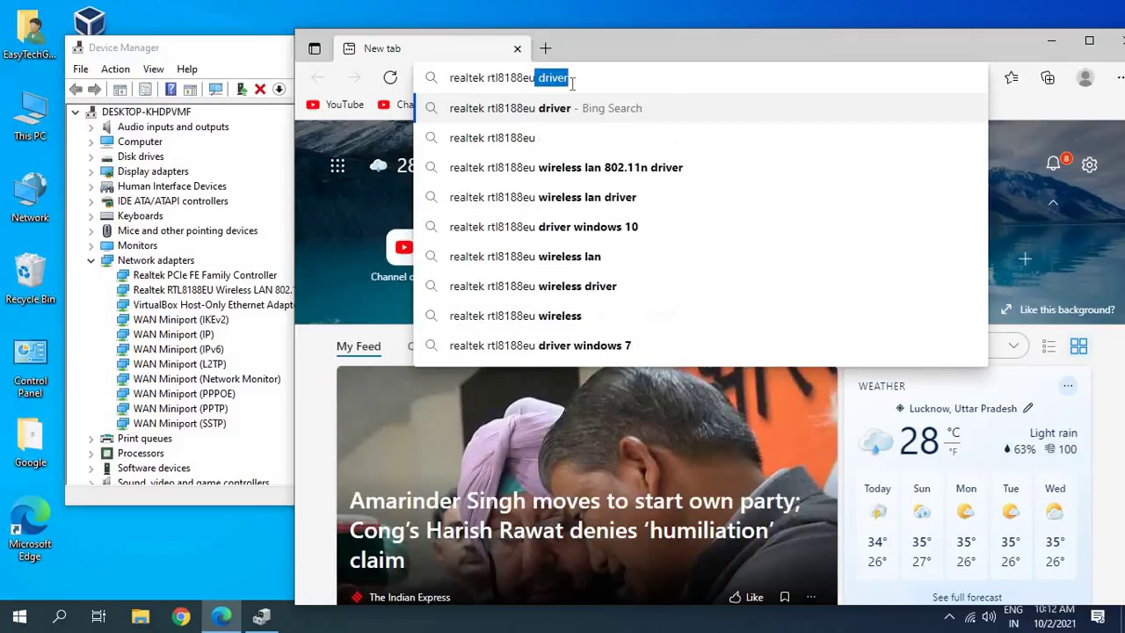
pyautogui.write(' d')
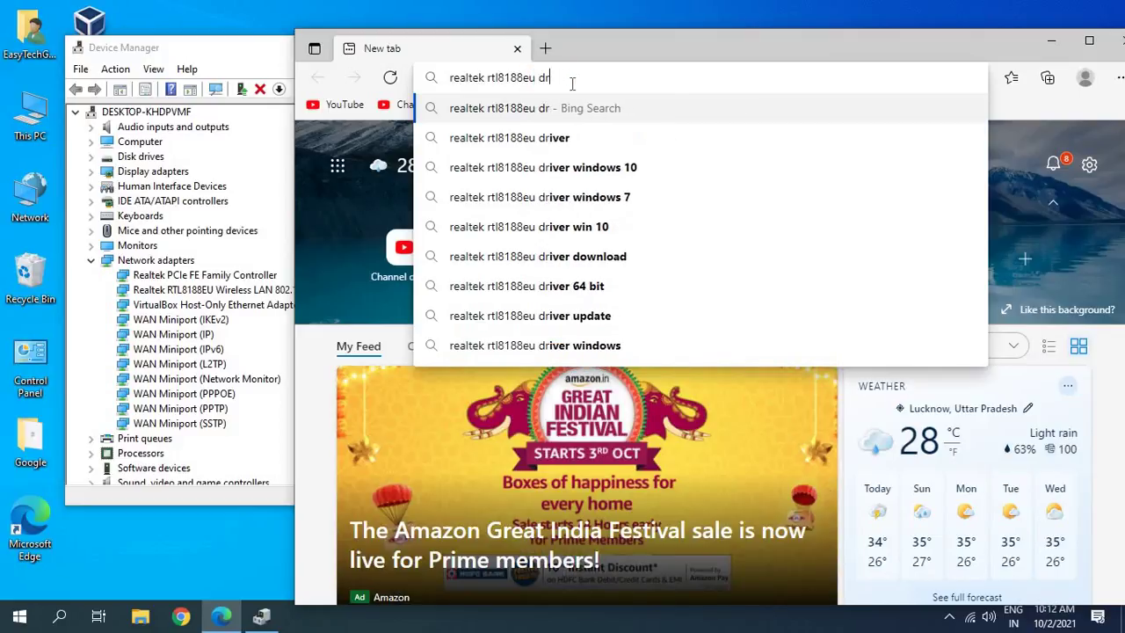
pyautogui.press('BackSpace')
pyautogui.write('w')
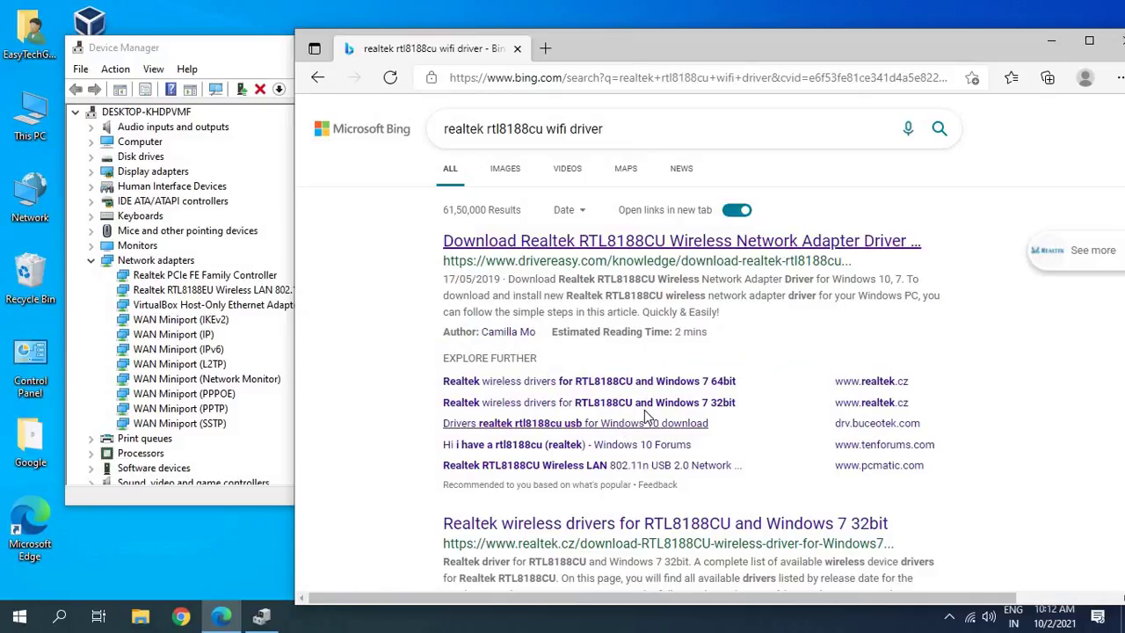
pyautogui.scroll(-2, 615, 404)
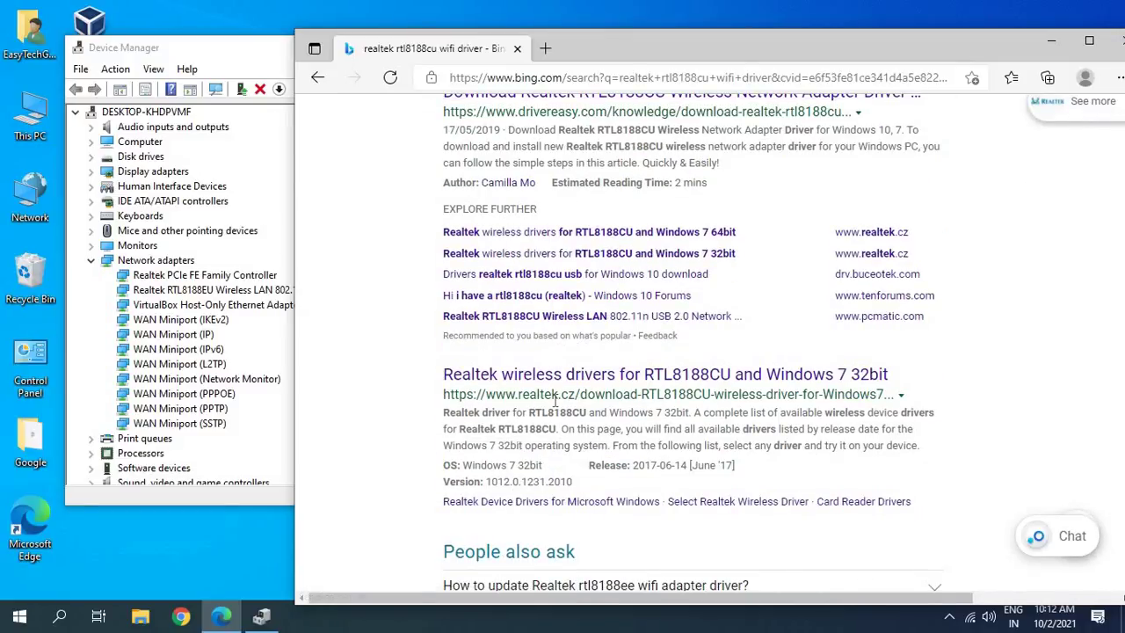
pyautogui.scroll(2, 650, 378)
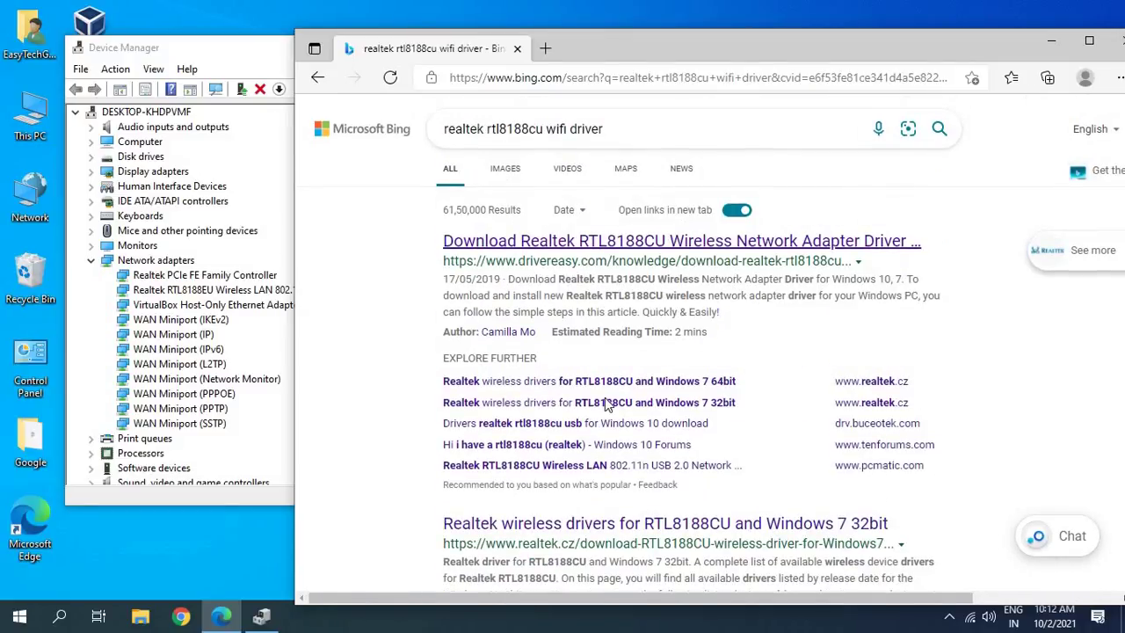
pyautogui.scroll(-3, 589, 435)
pyautogui.scroll(-2, 507, 431)
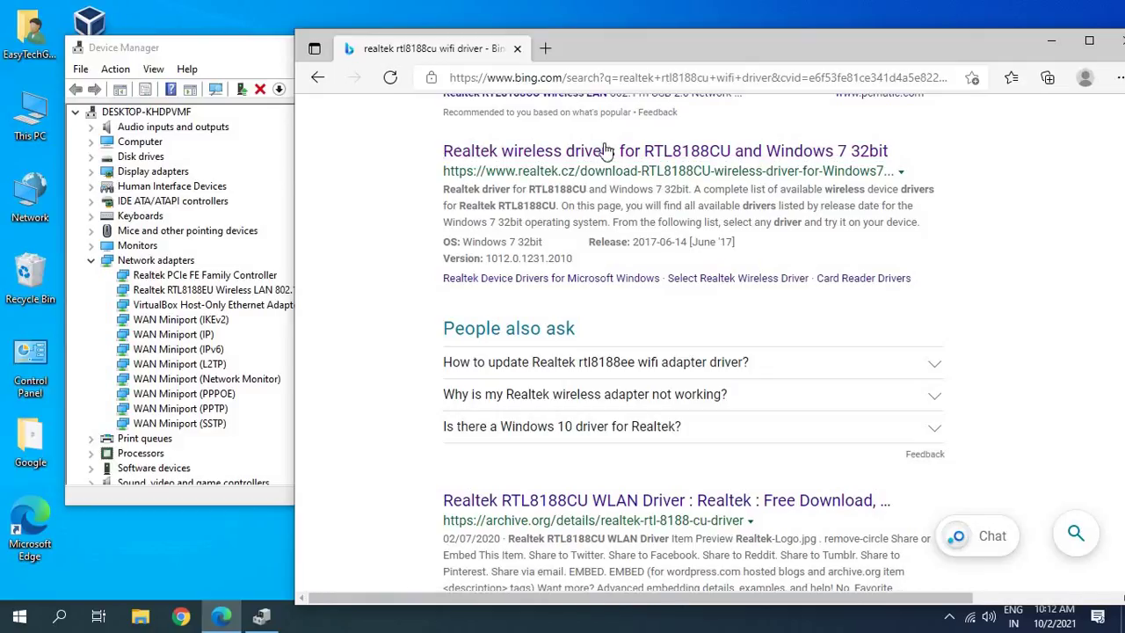
# Open the realtek.cz RTL8188CU driver page, maximize it, then minimize Edge.
pyautogui.click(595, 161)
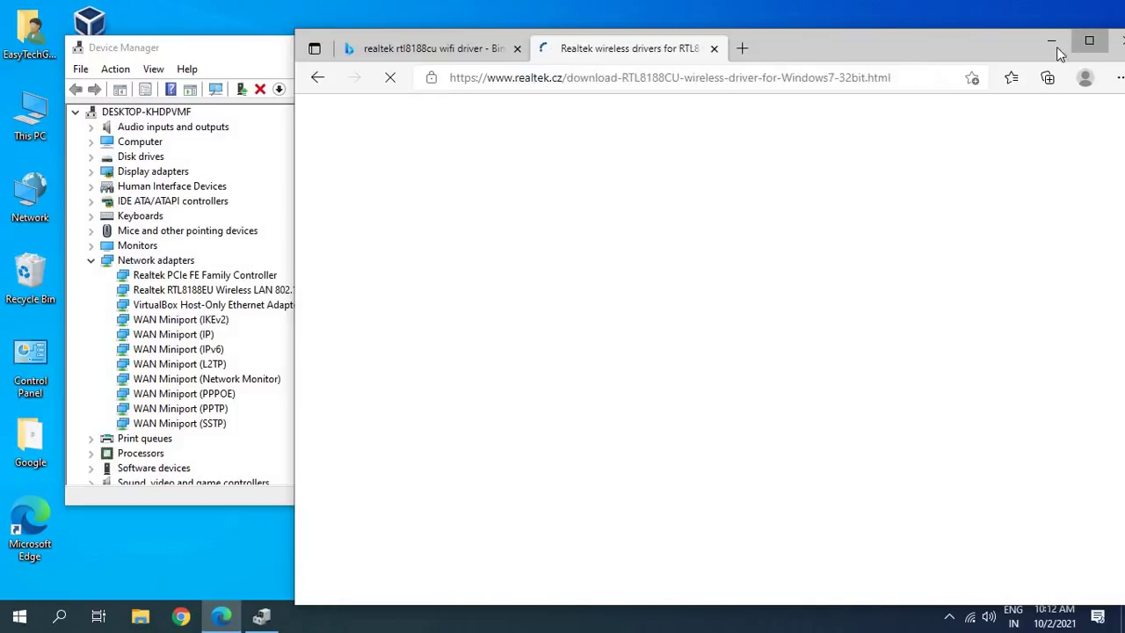
pyautogui.click(1089, 40)
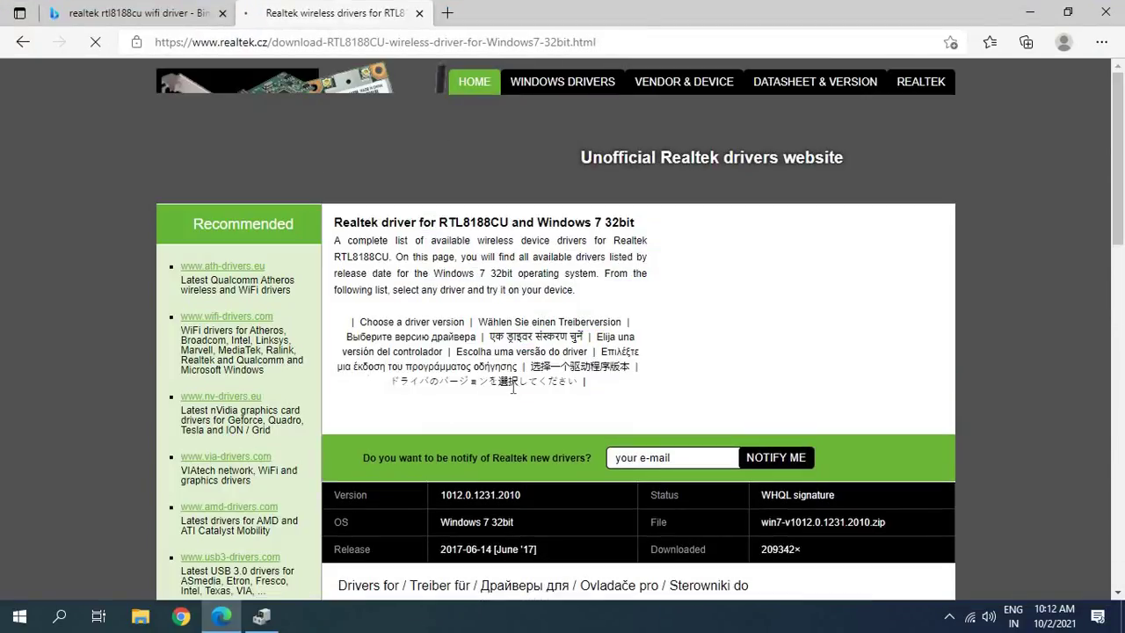
pyautogui.scroll(-1, 369, 370)
pyautogui.click(1030, 14)
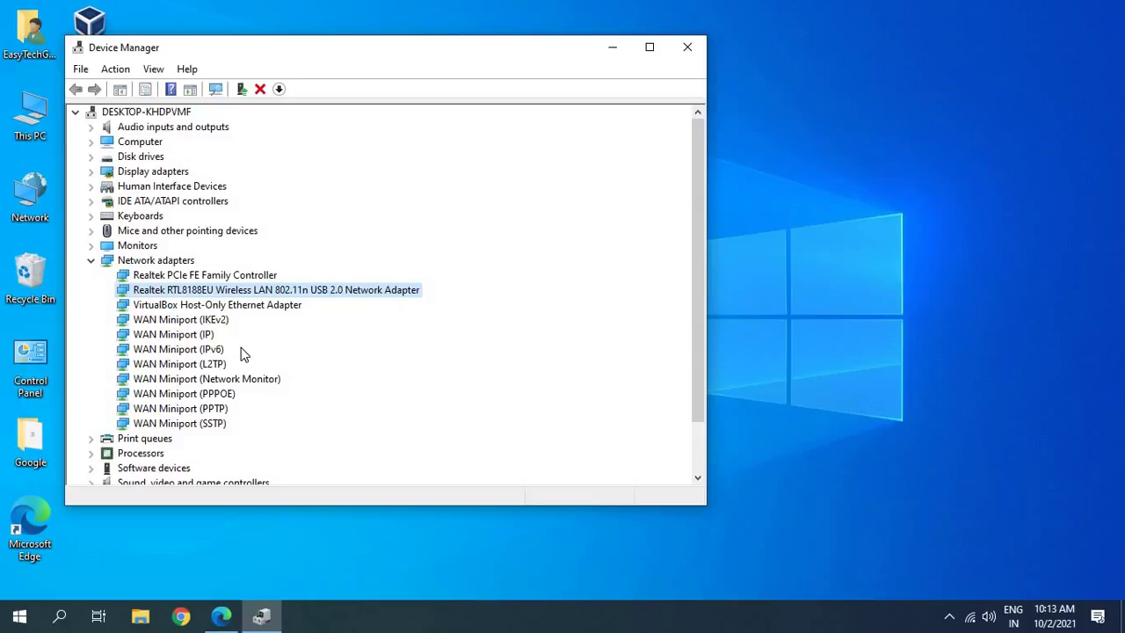
# Close Device Manager and search Windows for 'window'.
pyautogui.click(687, 47)
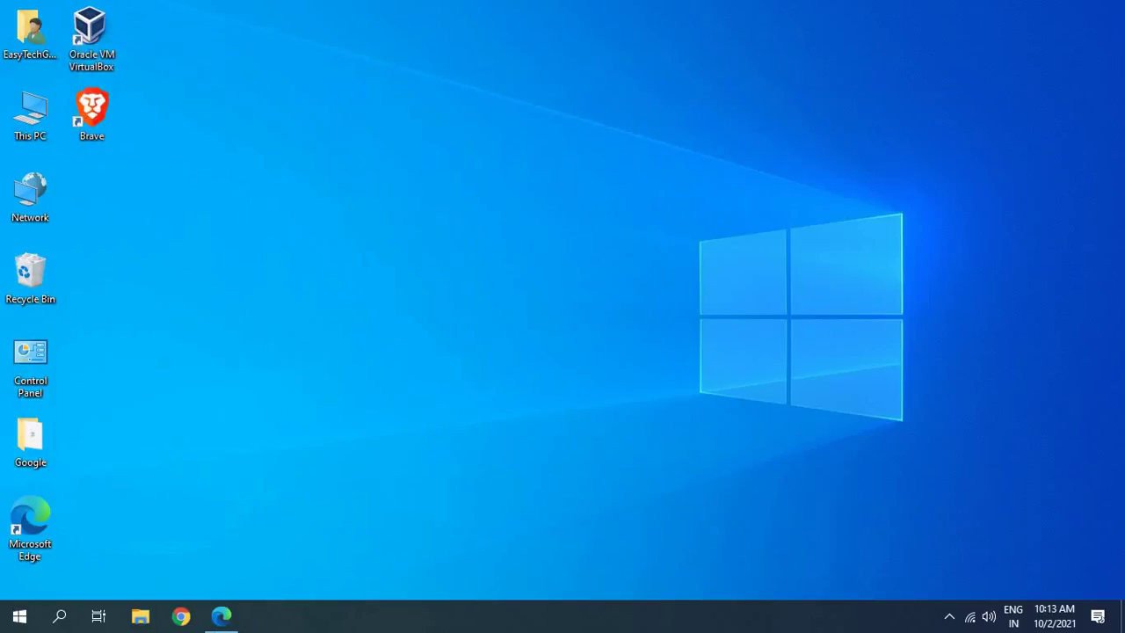
pyautogui.click(60, 618)
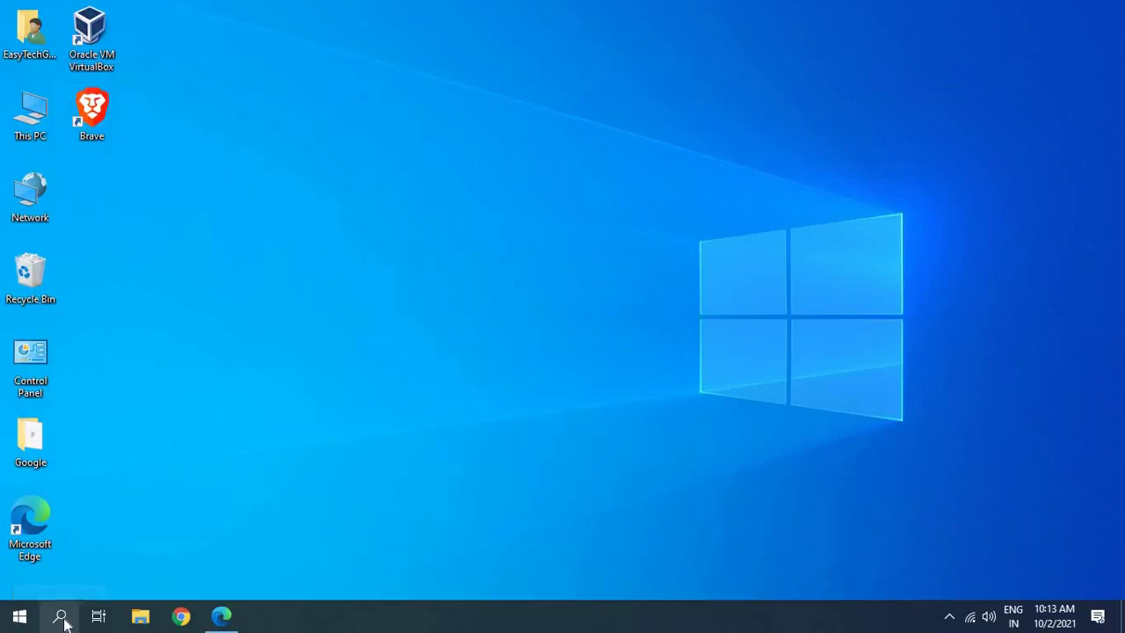
pyautogui.write('w')
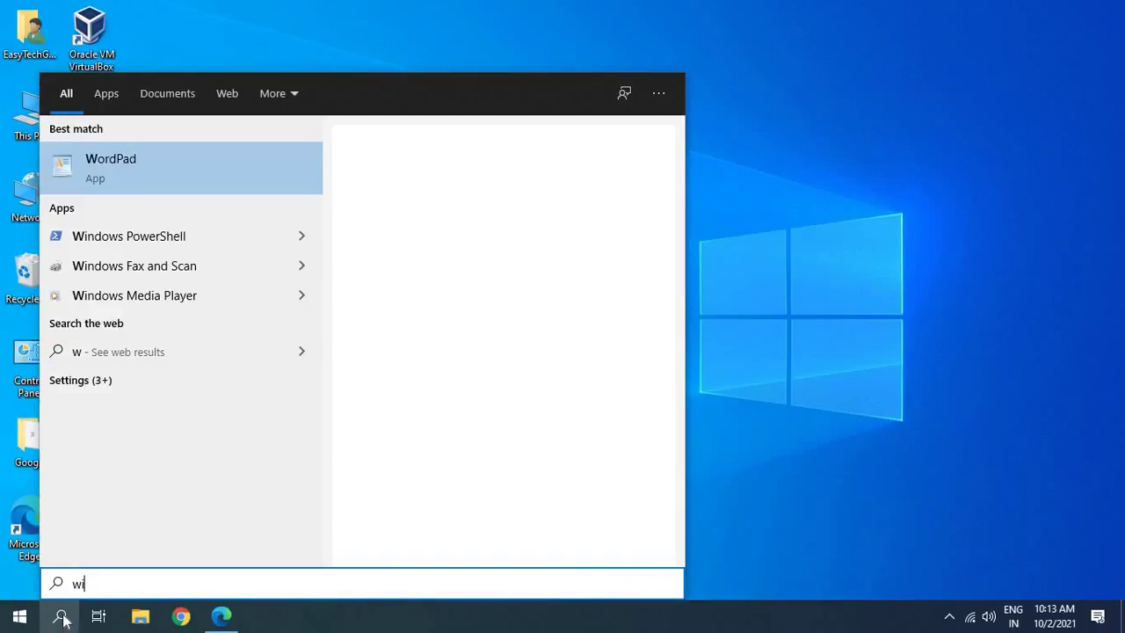
pyautogui.write('indow')
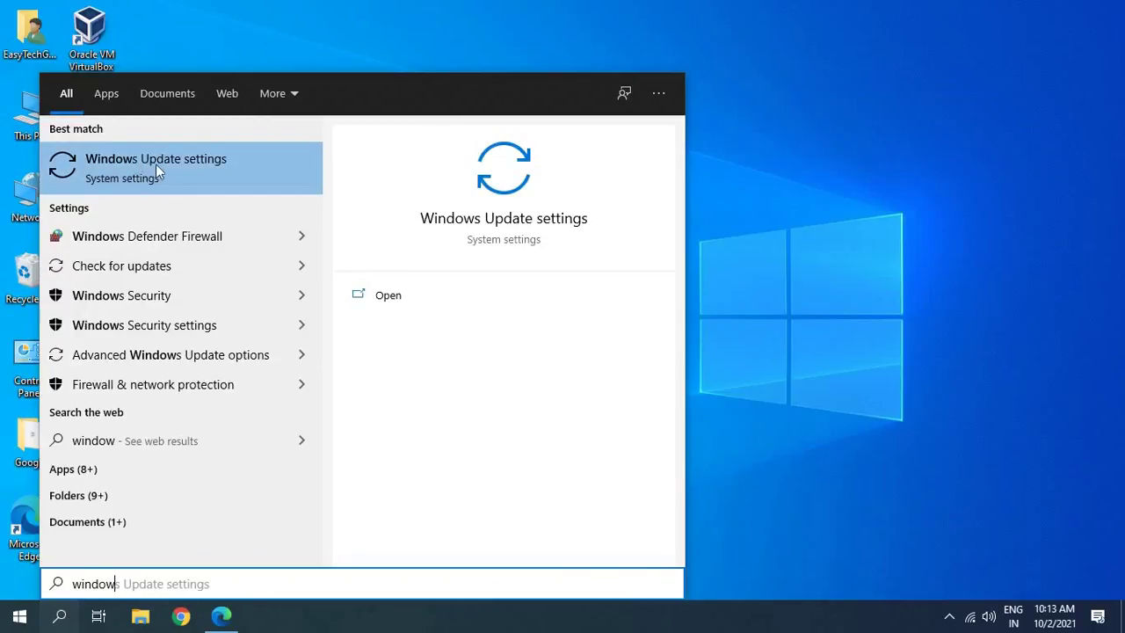
# Open Windows Update settings from the search results.
pyautogui.click(164, 170)
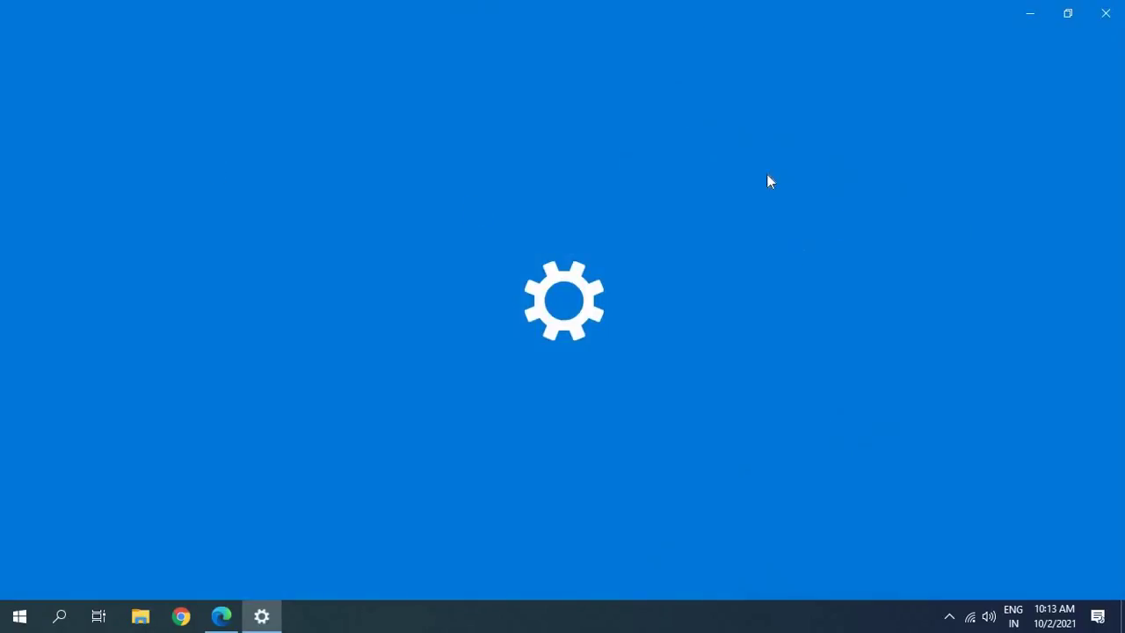